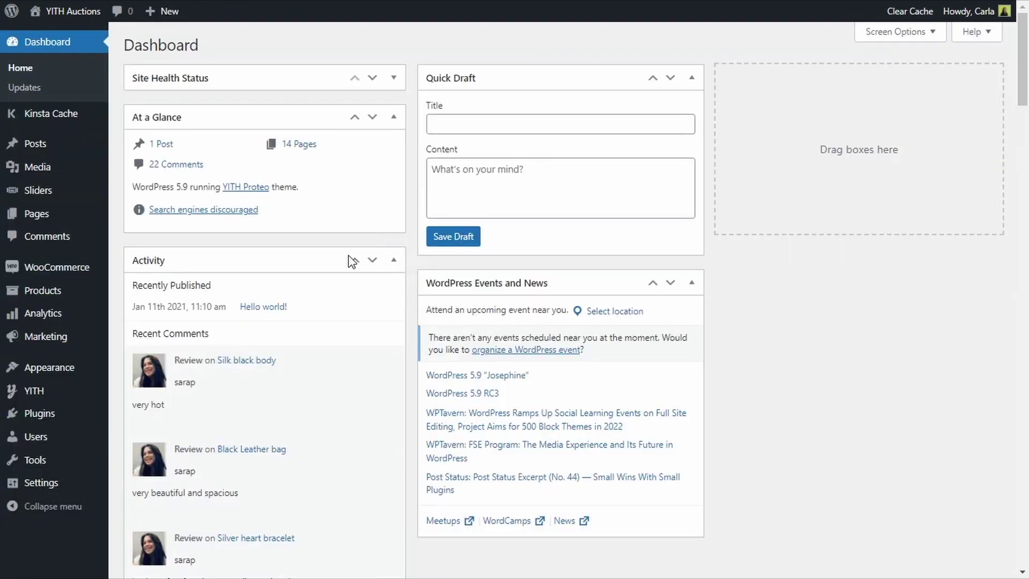
# Open the general auction options of the YITH Auctions for WooCommerce plugin.
pyautogui.moveTo(89, 396)
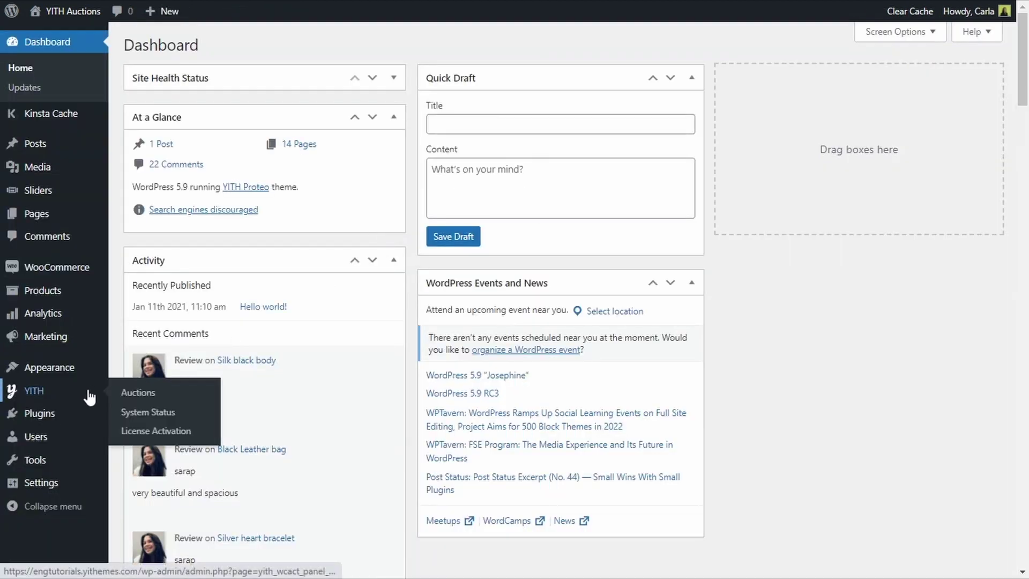
pyautogui.click(134, 394)
pyautogui.moveTo(247, 99)
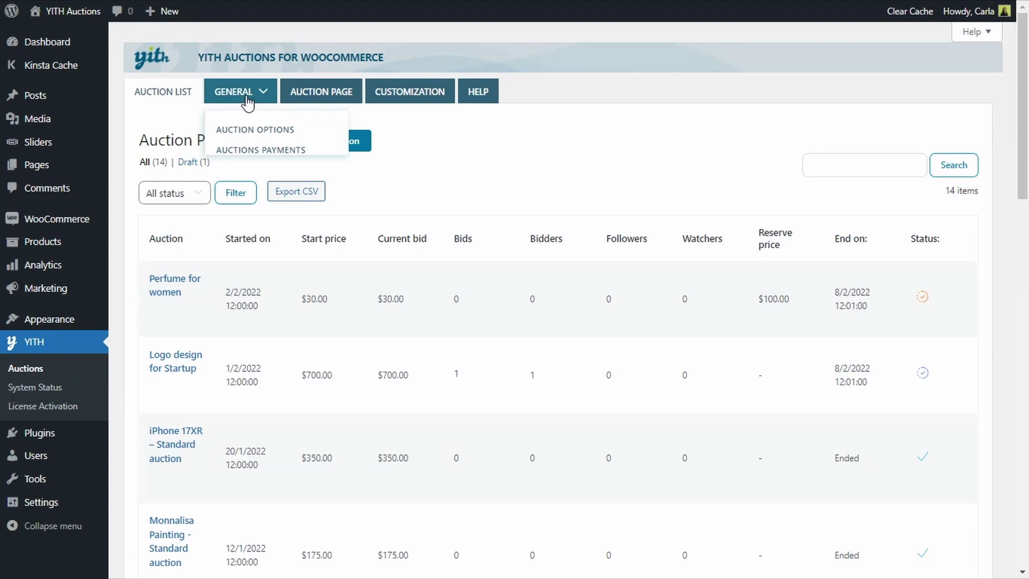
pyautogui.click(247, 134)
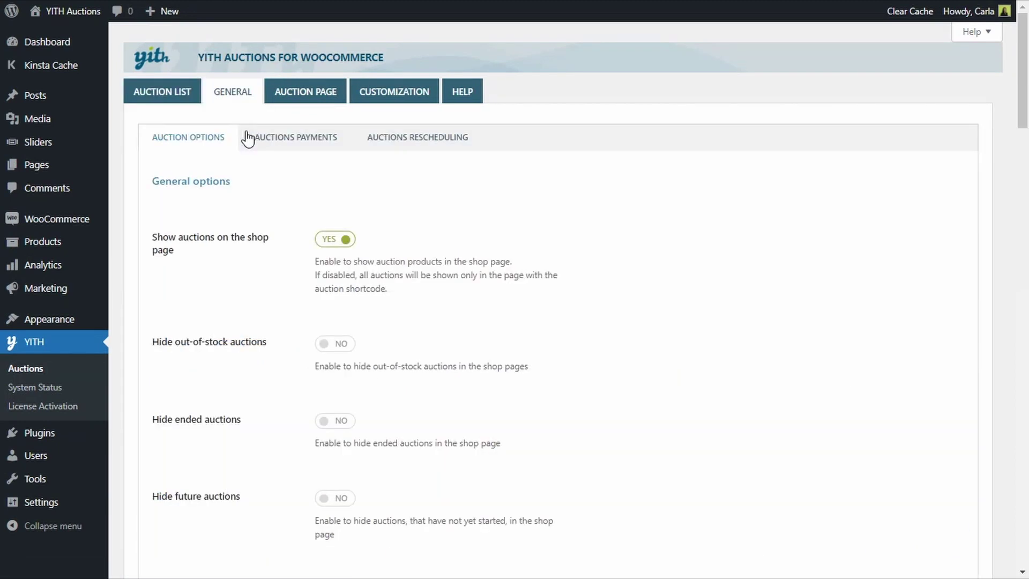
# Set the bid type to Automatic and enter a simple automatic bid increment of $5.
pyautogui.scroll(-2, 247, 138)
pyautogui.scroll(-10, 247, 138)
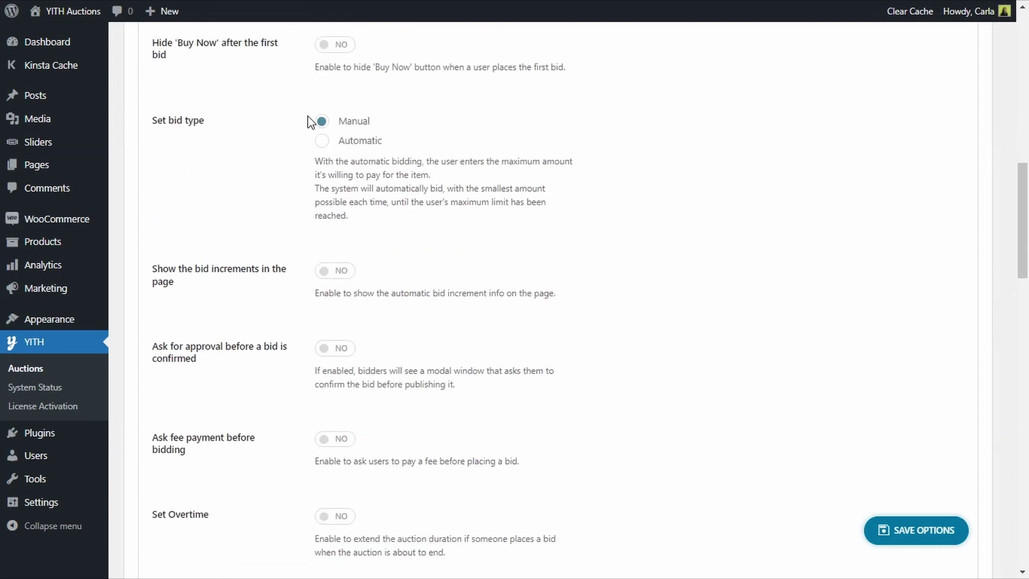
pyautogui.click(322, 142)
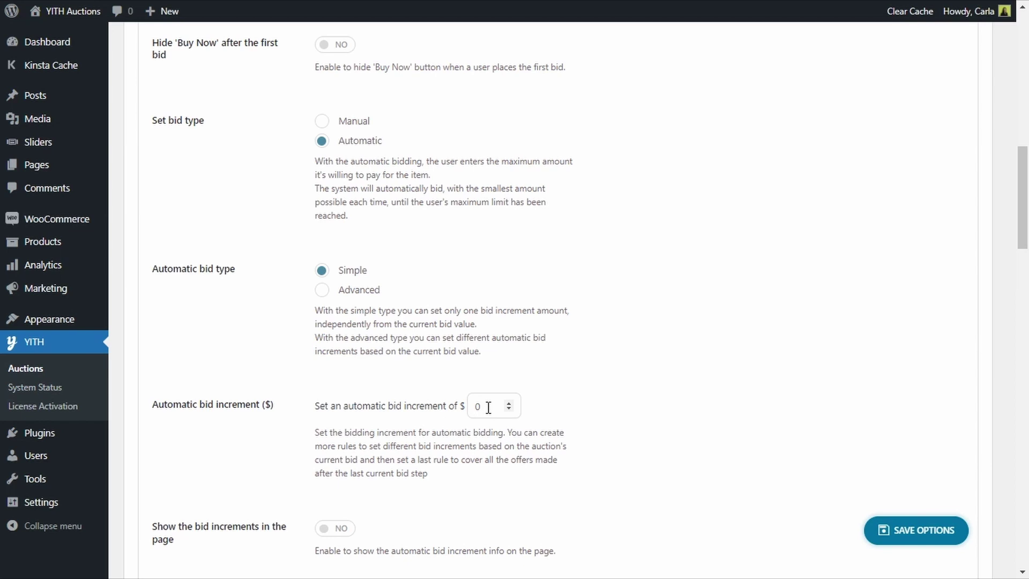
pyautogui.moveTo(489, 408); pyautogui.dragTo(468, 414)
pyautogui.write('5')
# Switch the automatic bid type to Advanced and set a $5 increment for current bids from the start price to $50.
pyautogui.click(322, 290)
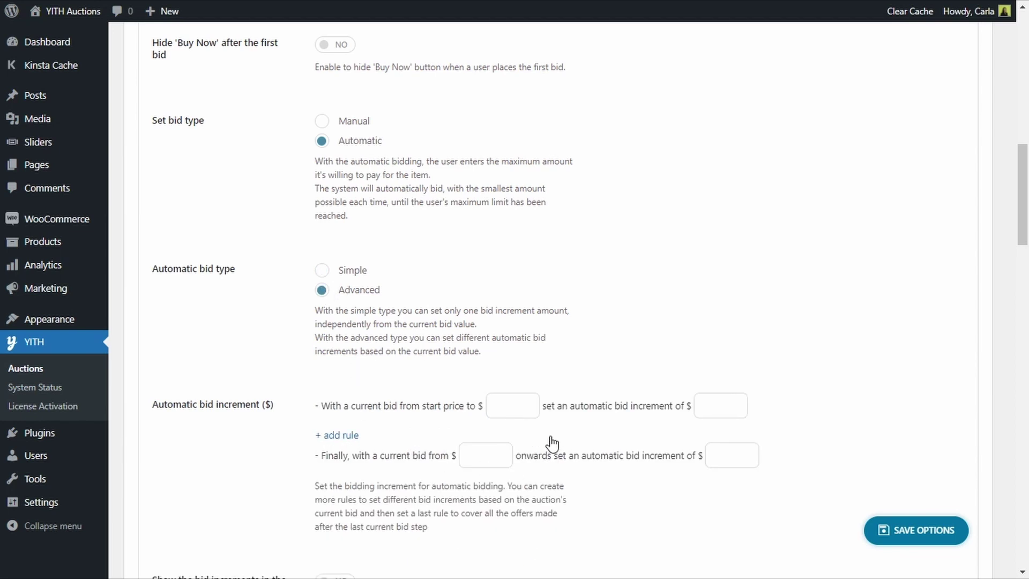
pyautogui.scroll(-1, 552, 444)
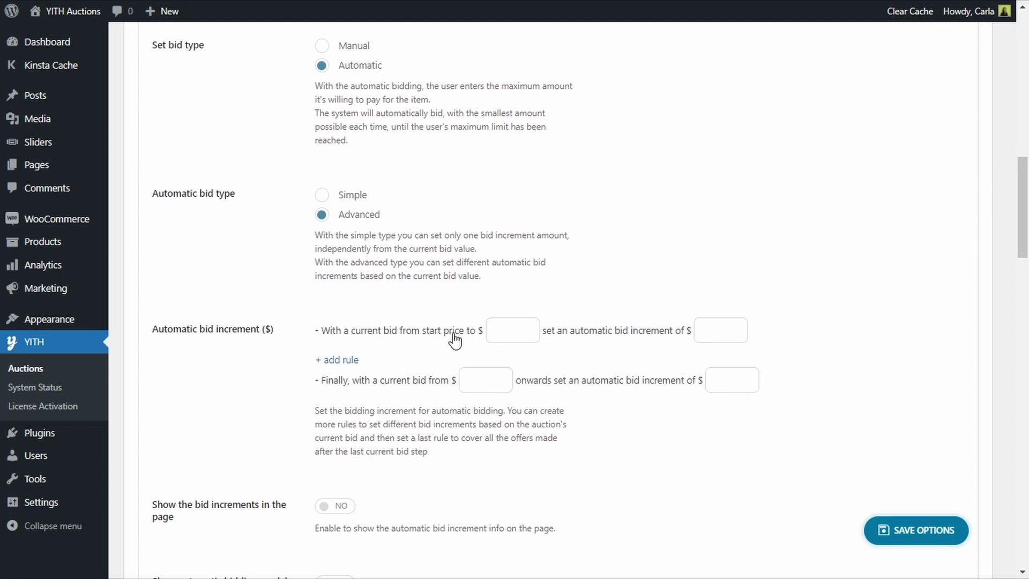
pyautogui.click(500, 327)
pyautogui.write('50')
pyautogui.click(703, 330)
pyautogui.write('5')
# Add a bid increment rule of $10 for current bids from $50 to $100.
pyautogui.click(350, 361)
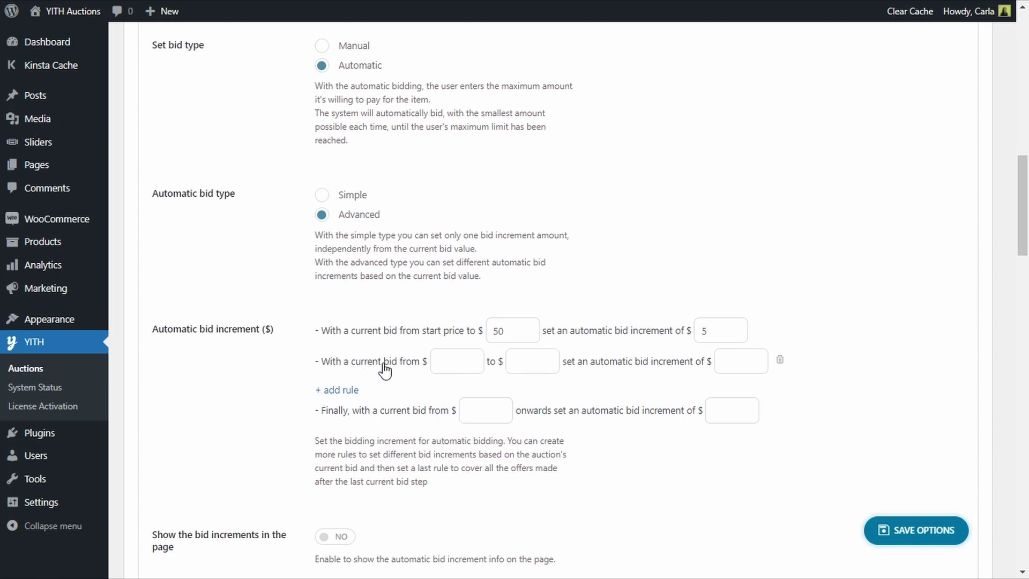
pyautogui.click(442, 358)
pyautogui.write('50')
pyautogui.click(529, 361)
pyautogui.write('100')
pyautogui.click(729, 361)
pyautogui.write('10')
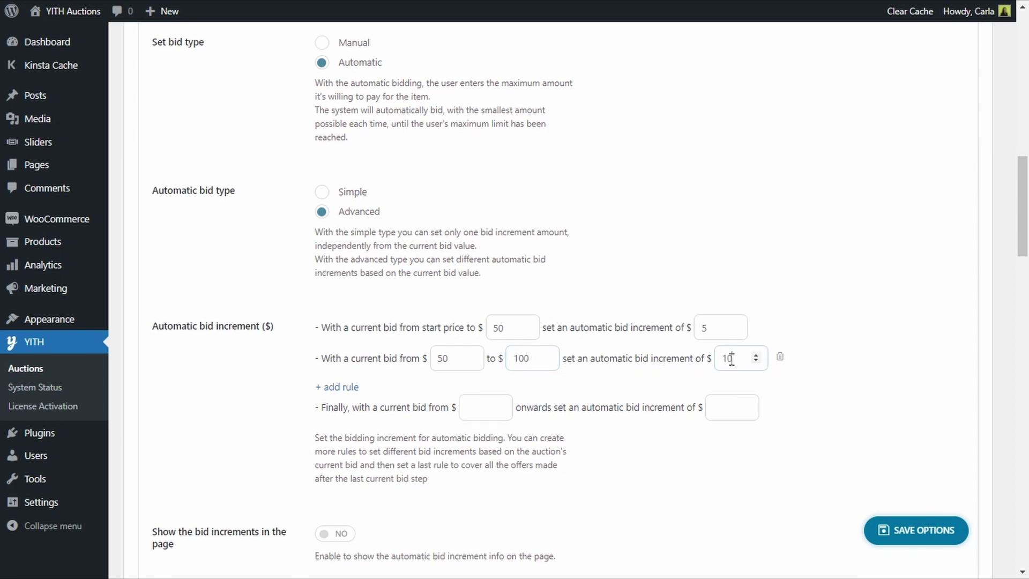
# Add another bid increment rule of $50 for current bids from $100 to $1000.
pyautogui.scroll(-1, 732, 359)
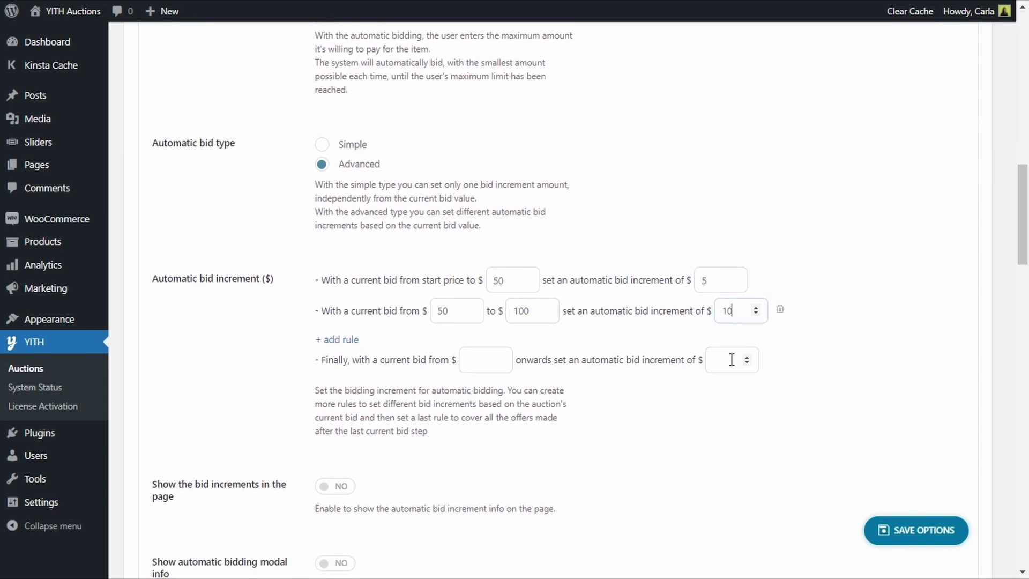
pyautogui.click(348, 341)
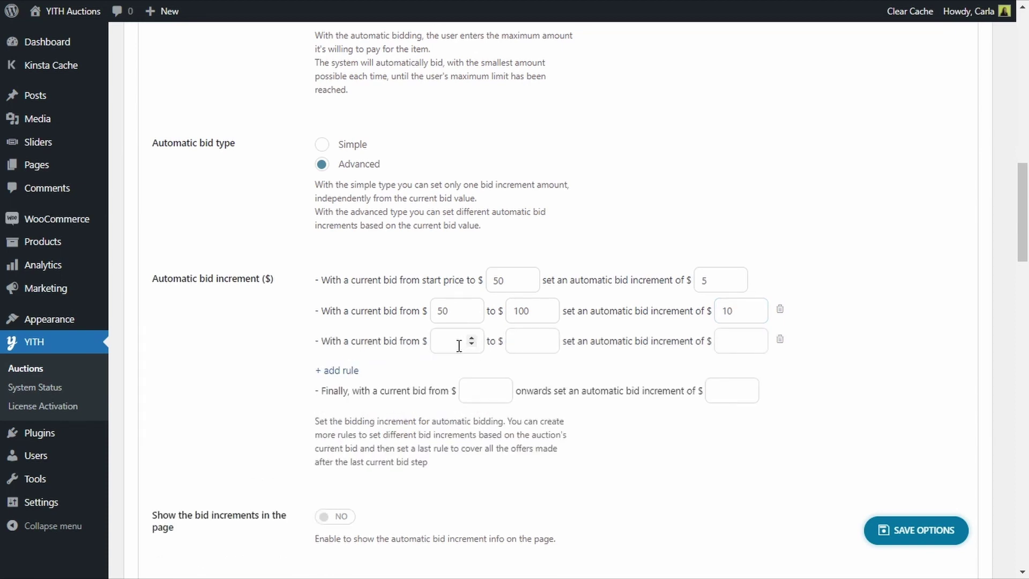
pyautogui.write('100')
pyautogui.click(515, 338)
pyautogui.write('1000')
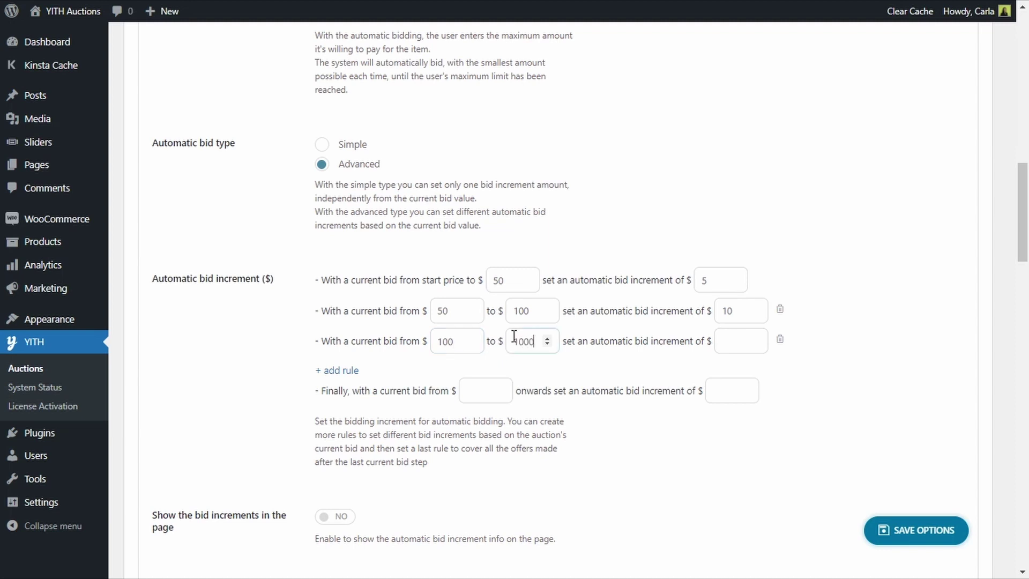
pyautogui.click(735, 343)
# Set the final rule to a $300 automatic increment for current bids from $1000 onwards.
pyautogui.scroll(-2, 734, 343)
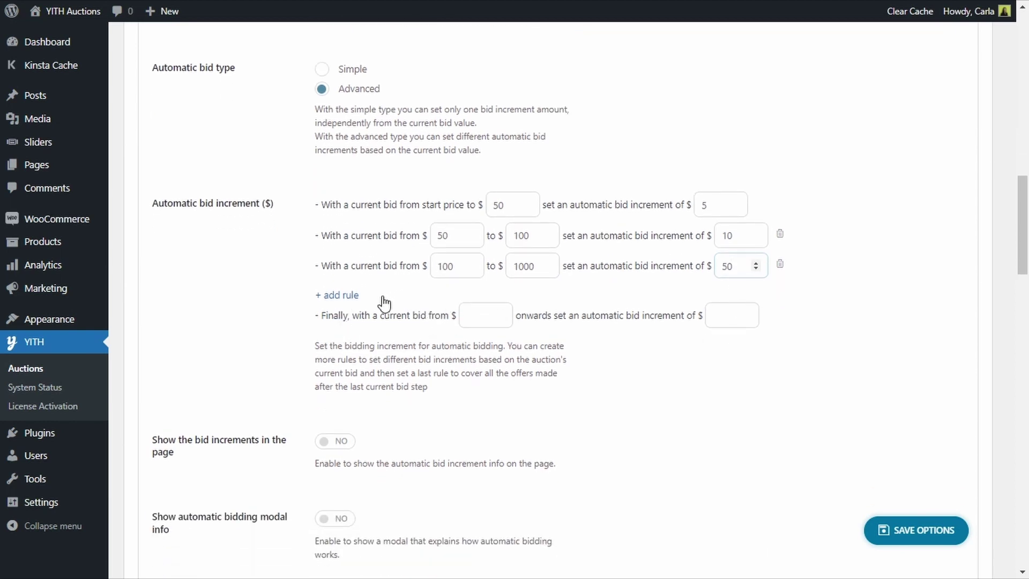
pyautogui.click(474, 315)
pyautogui.click(713, 313)
pyautogui.write('300')
# Enable showing the bid increments on the page and the automatic bidding modal info.
pyautogui.scroll(1, 729, 317)
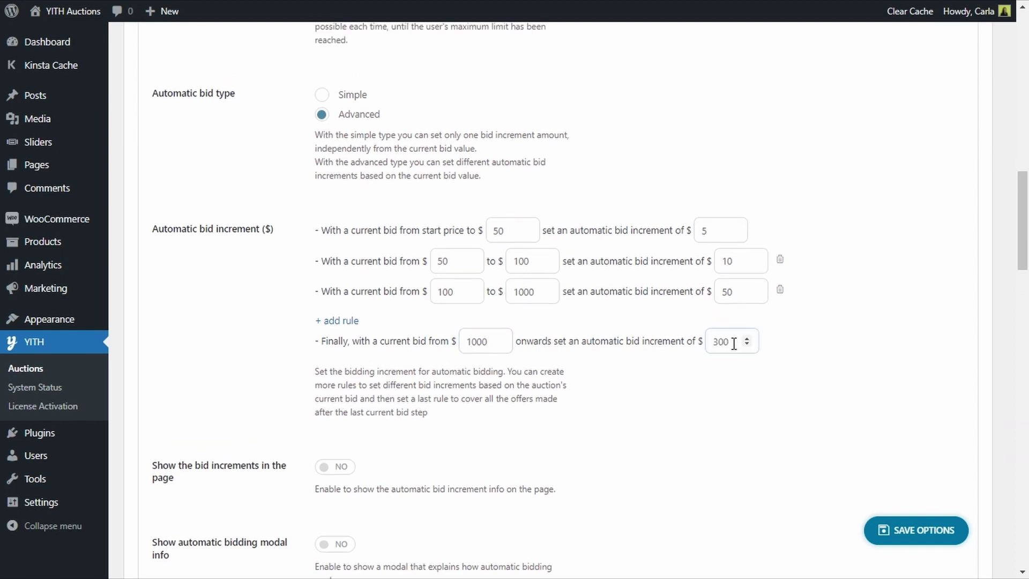
pyautogui.scroll(-2, 552, 457)
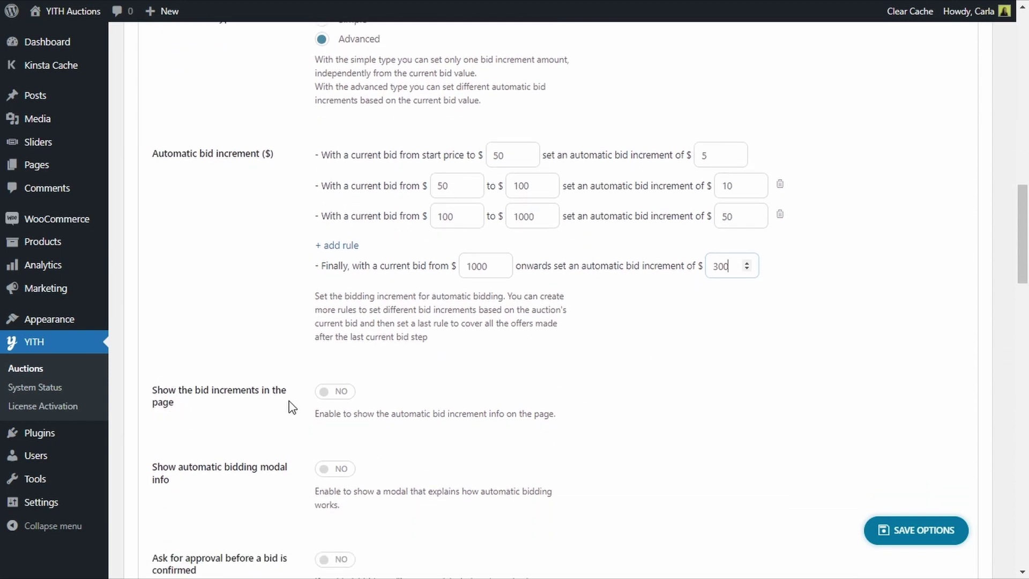
pyautogui.click(329, 394)
pyautogui.click(343, 471)
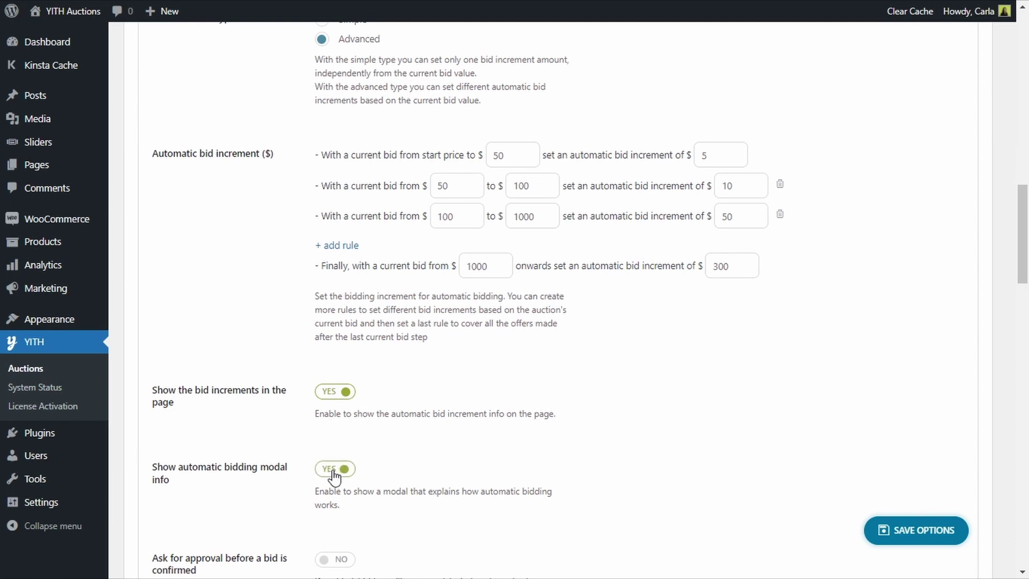
# Enable asking for approval before a bid is confirmed and save the auction options.
pyautogui.scroll(-1, 343, 466)
pyautogui.scroll(-2, 346, 422)
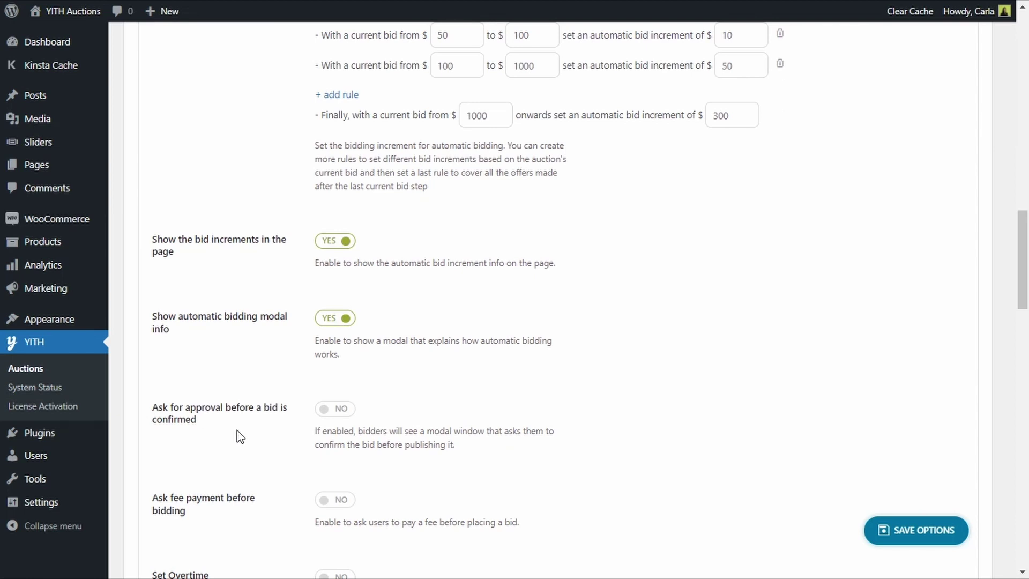
pyautogui.click(335, 409)
pyautogui.click(935, 532)
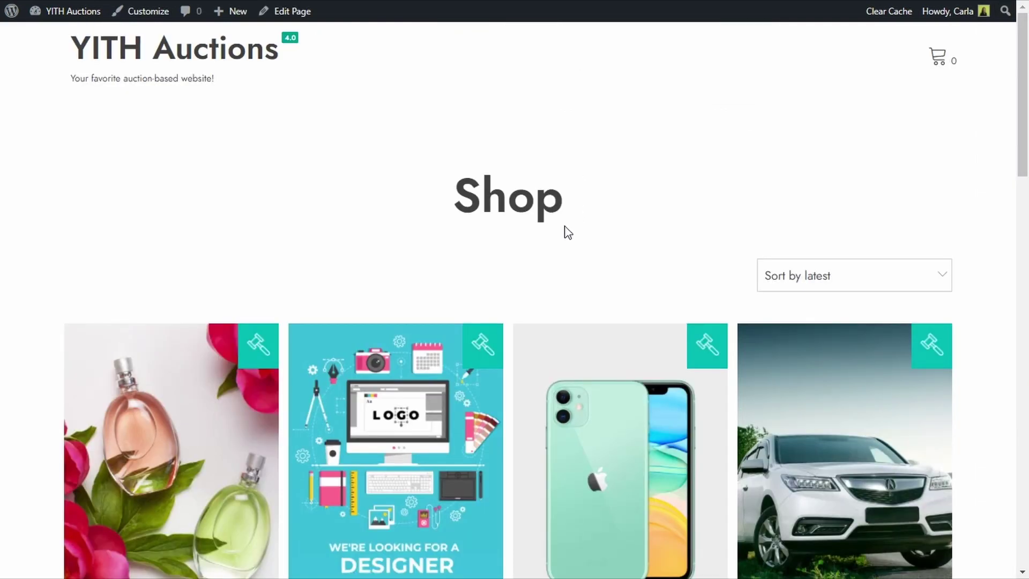
# Open the Perfume for women auction from the shop page and check its current bid and bid increment.
pyautogui.click(177, 425)
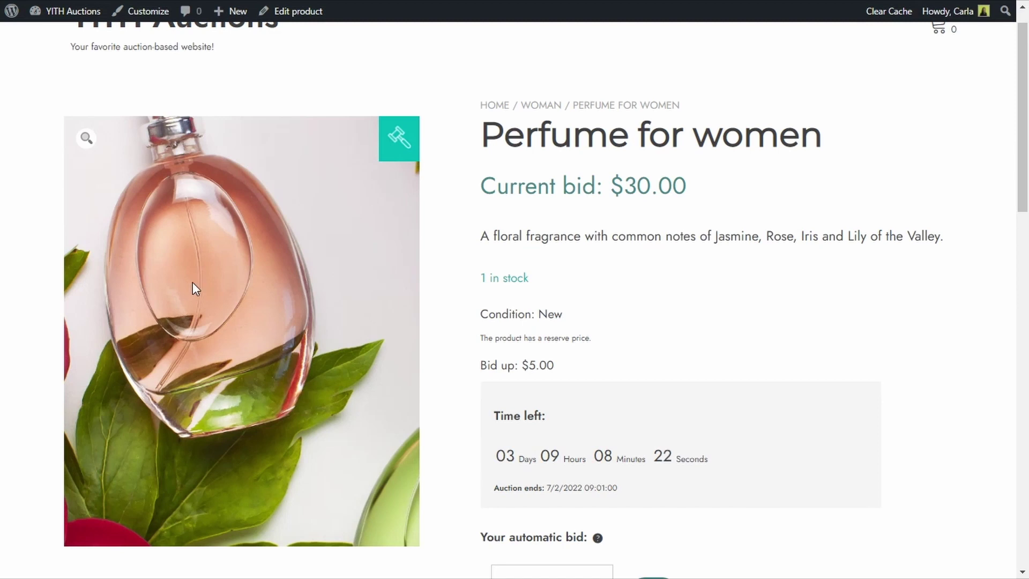
pyautogui.moveTo(481, 188); pyautogui.dragTo(713, 193)
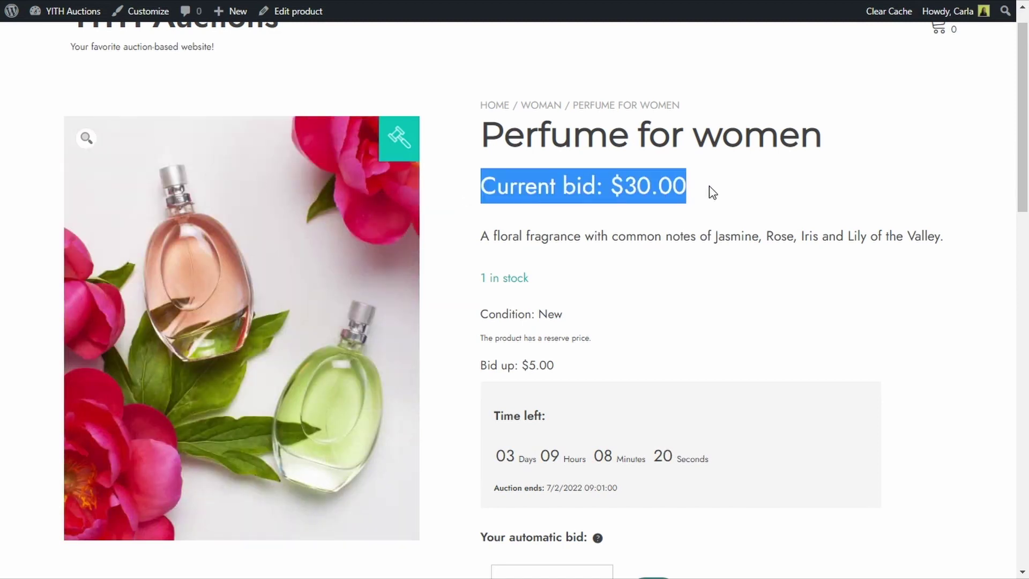
pyautogui.scroll(-3, 713, 193)
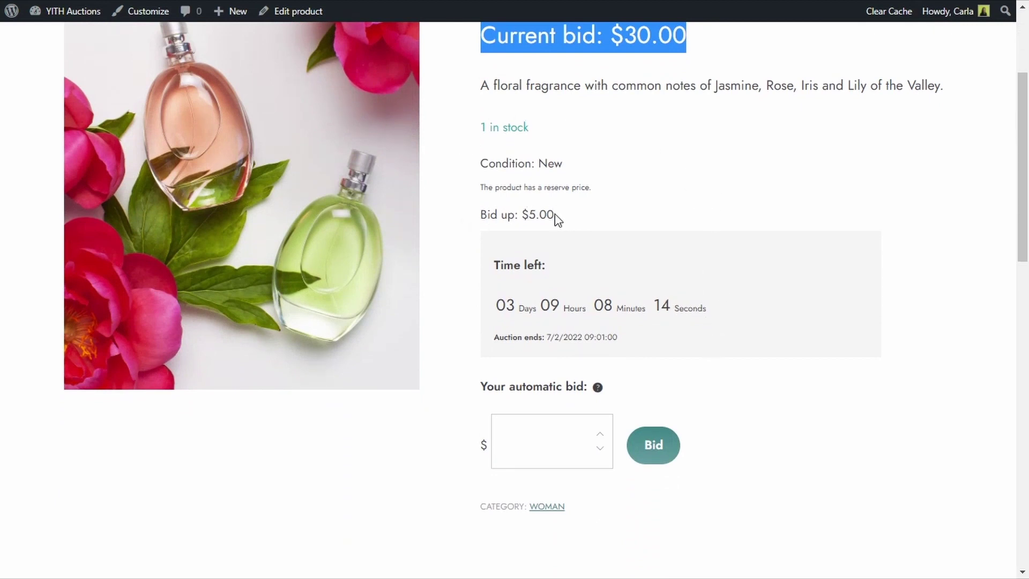
pyautogui.click(662, 46)
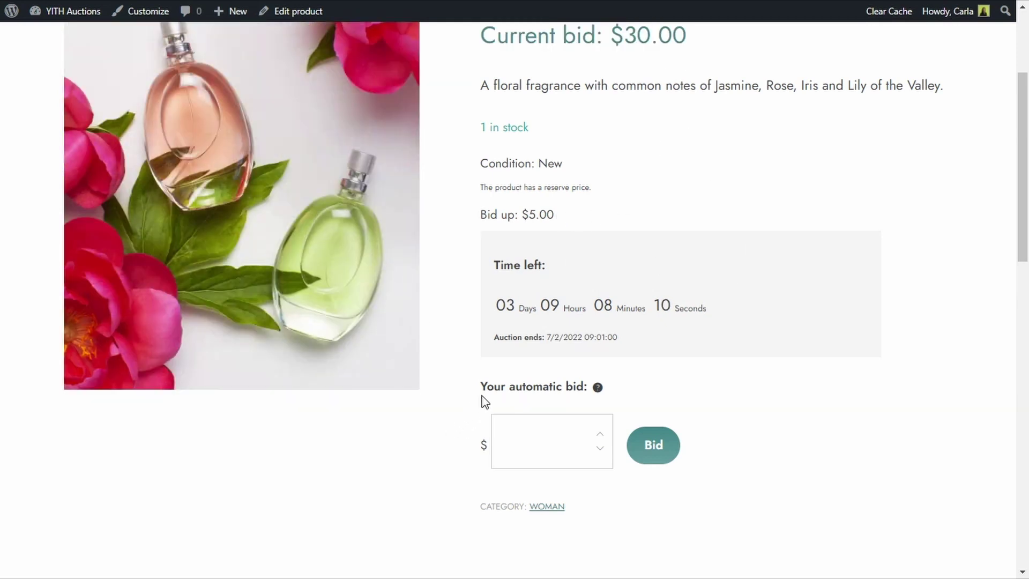
# Read the explanation of how automatic bidding works on the auction page, and close it.
pyautogui.click(599, 389)
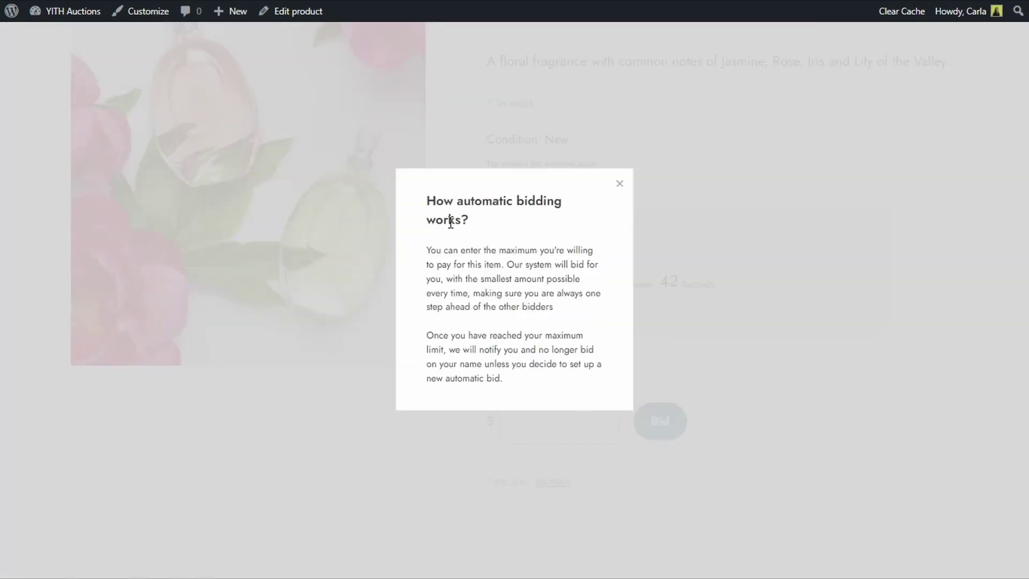
pyautogui.moveTo(432, 201); pyautogui.dragTo(487, 226)
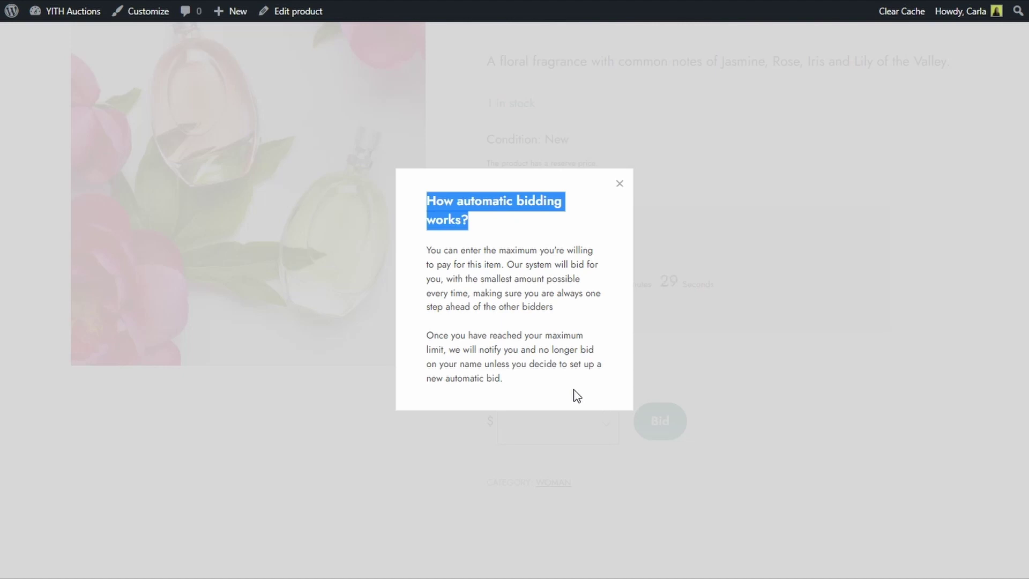
pyautogui.click(620, 184)
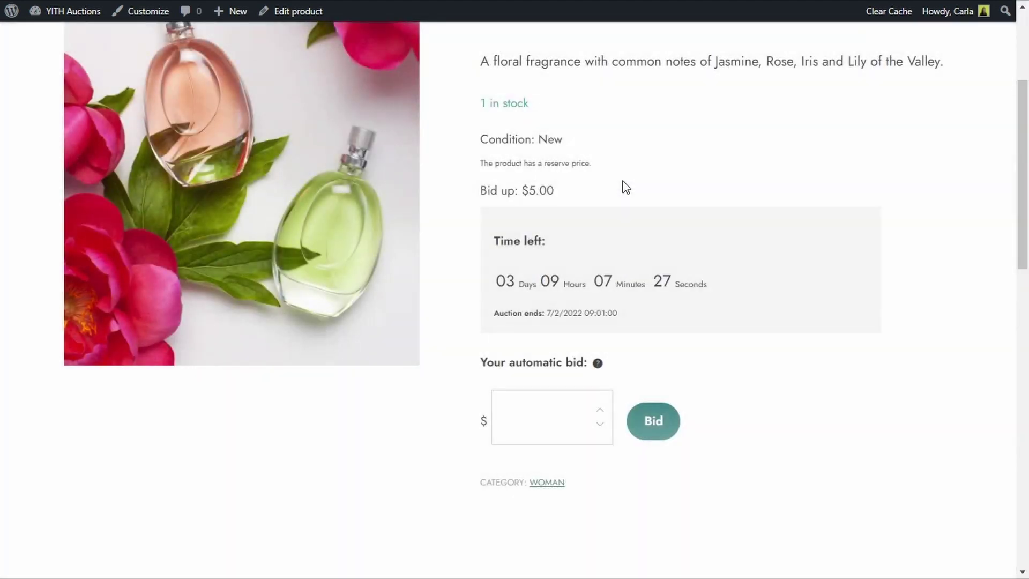
# Place an automatic bid of $70 on the Perfume for women auction and confirm it.
pyautogui.click(546, 408)
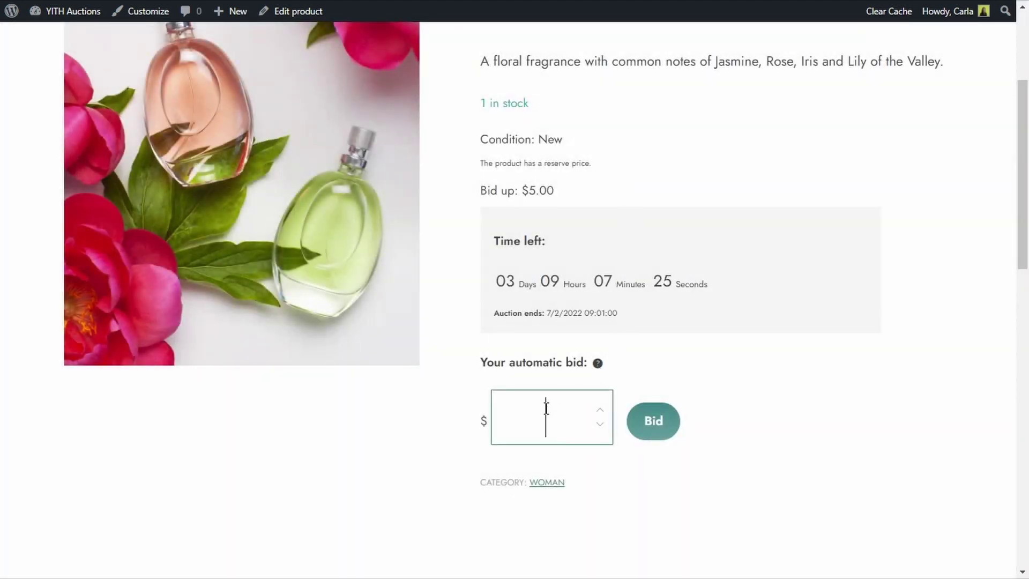
pyautogui.write('70')
pyautogui.click(665, 434)
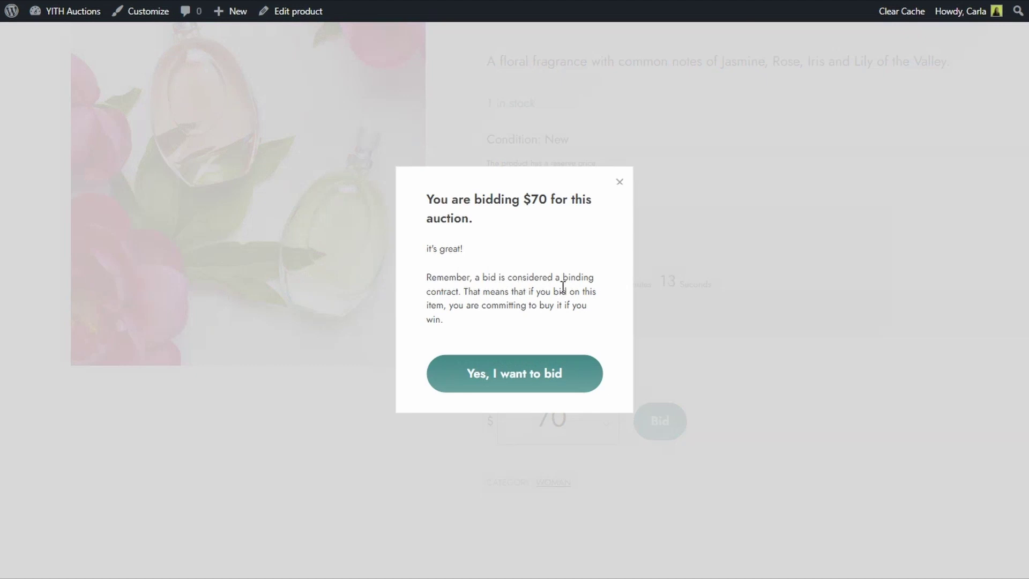
pyautogui.click(516, 376)
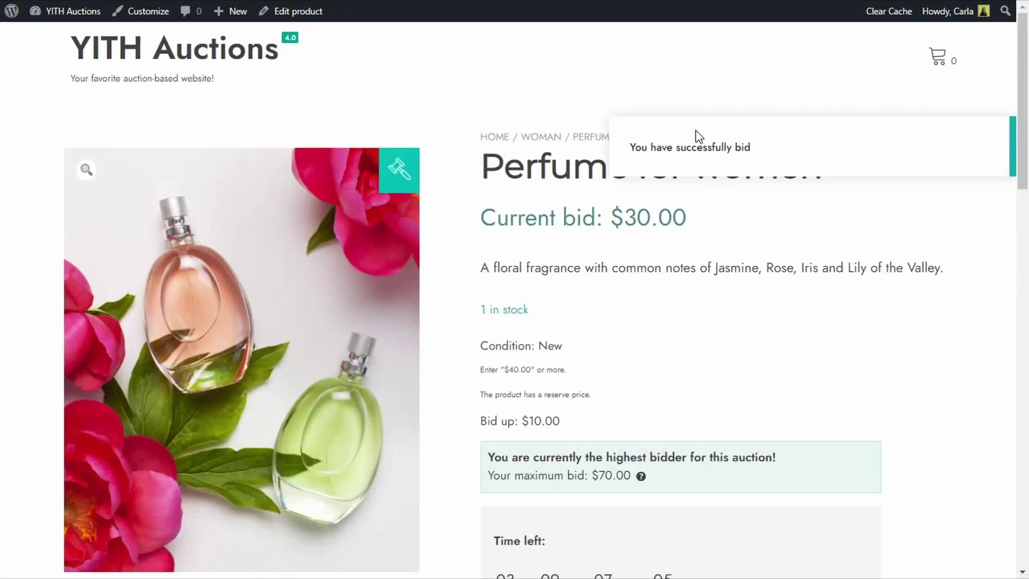
# Review the highest bidder notice and the maximum bid shown on the Perfume for women page.
pyautogui.scroll(-3, 700, 137)
pyautogui.scroll(-1, 700, 136)
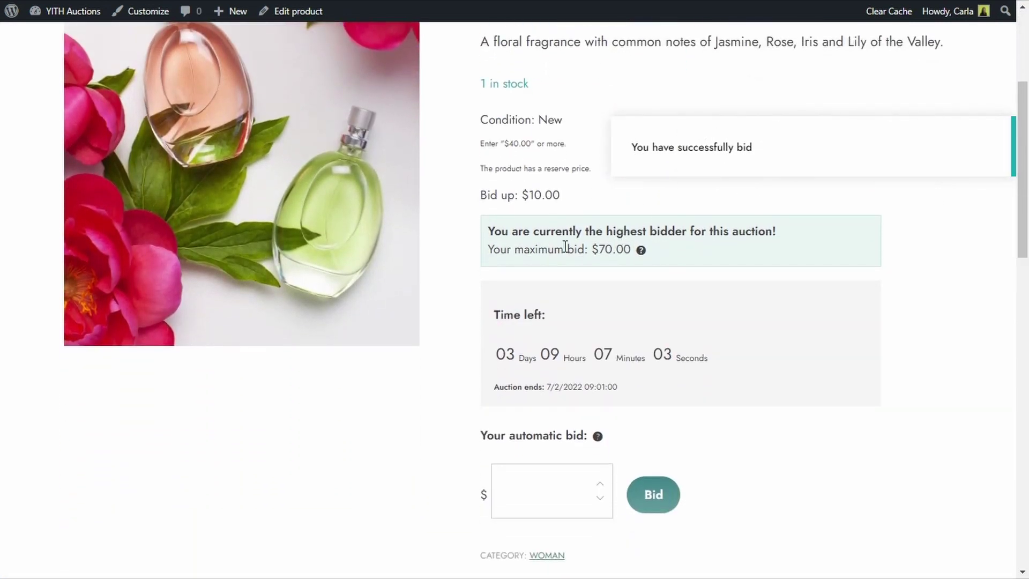
pyautogui.moveTo(487, 230); pyautogui.dragTo(783, 231)
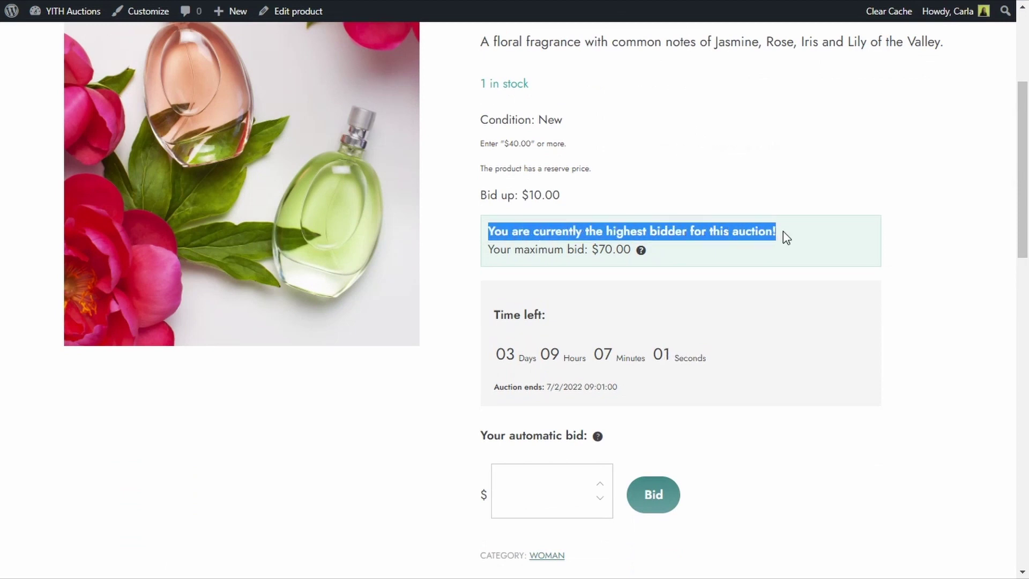
pyautogui.scroll(2, 784, 230)
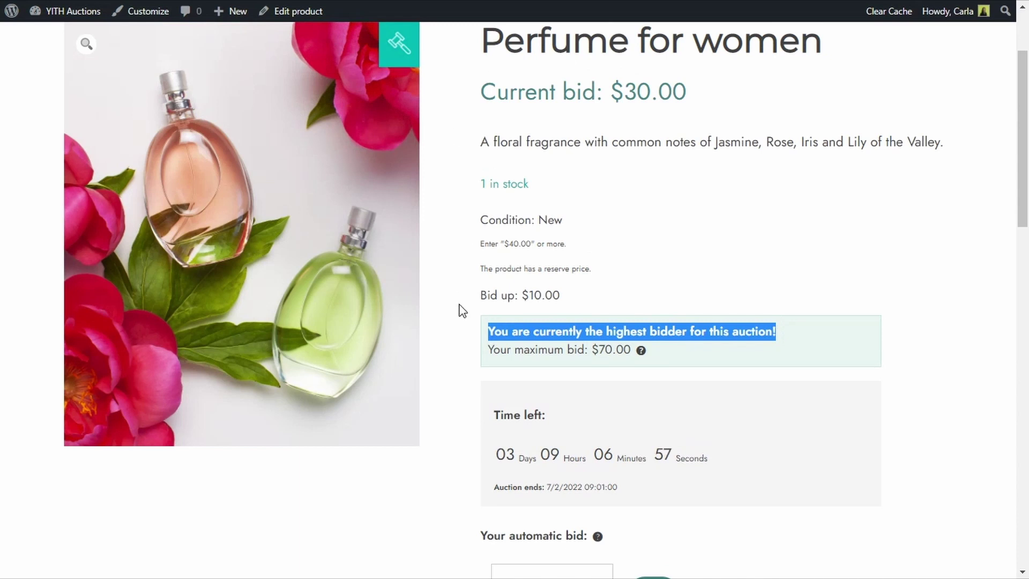
pyautogui.moveTo(488, 351); pyautogui.dragTo(630, 354)
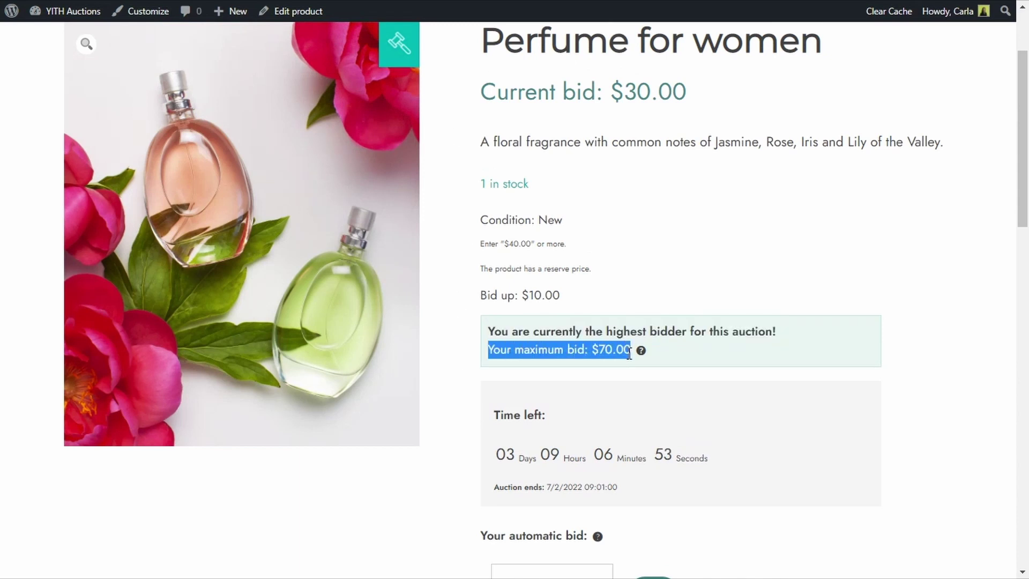
pyautogui.moveTo(642, 354)
pyautogui.click(461, 373)
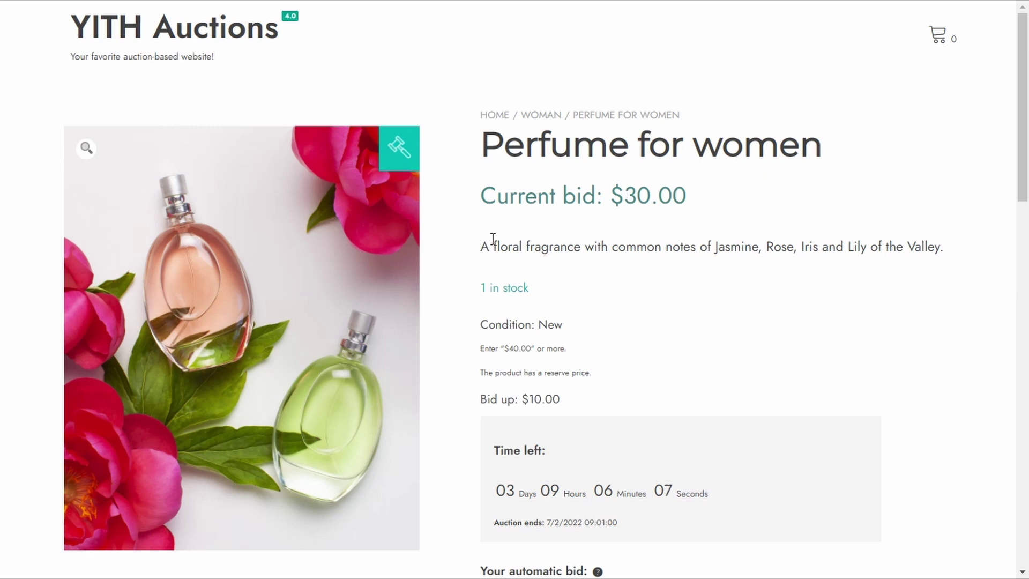
# Check the current bid, bid increment and bid history of the Perfume for women auction.
pyautogui.scroll(-3, 455, 288)
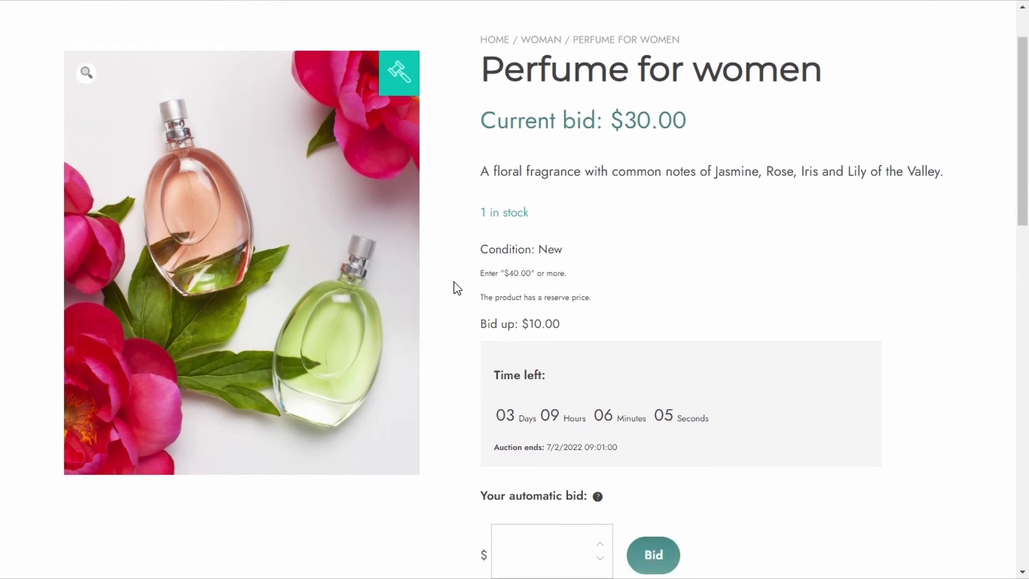
pyautogui.scroll(-5, 456, 287)
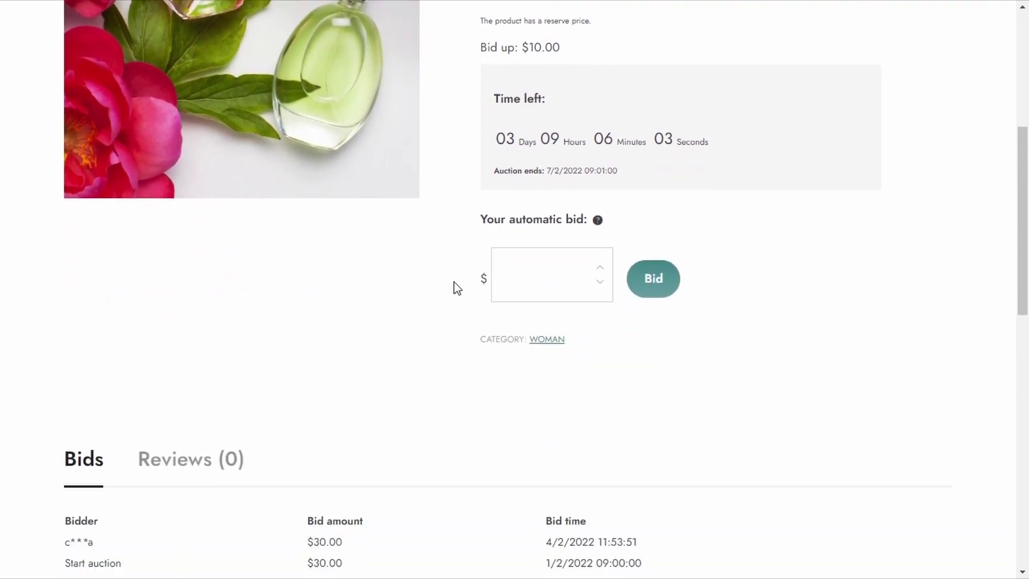
pyautogui.scroll(-2, 455, 287)
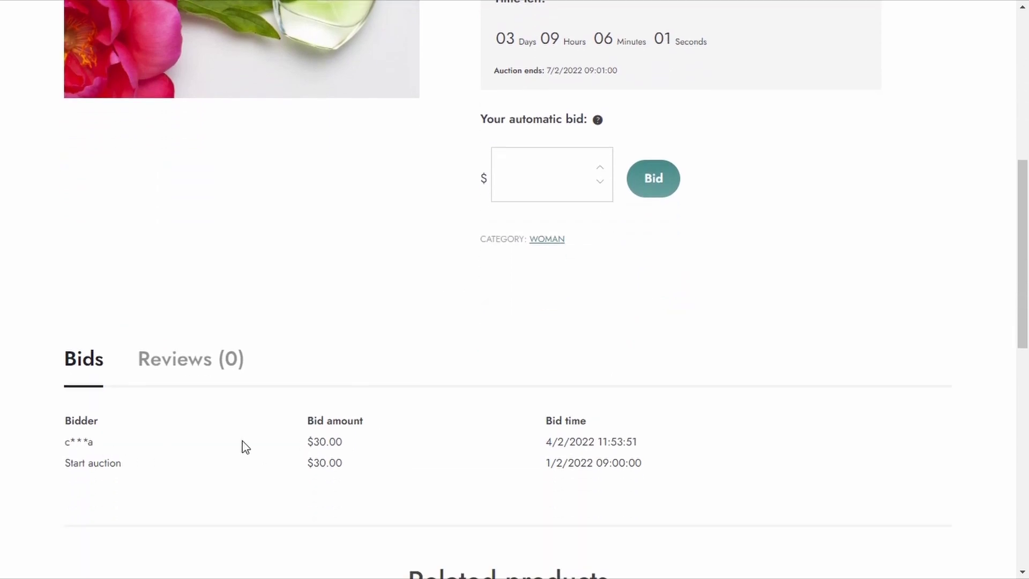
# Place an automatic bid of $35 on the Perfume for women auction and confirm it.
pyautogui.scroll(4, 645, 444)
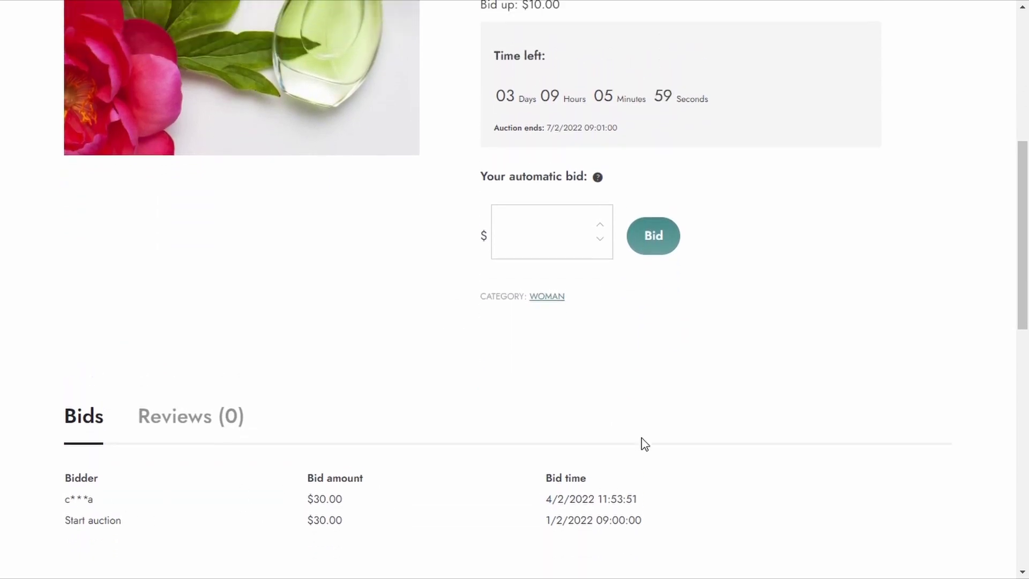
pyautogui.scroll(2, 645, 444)
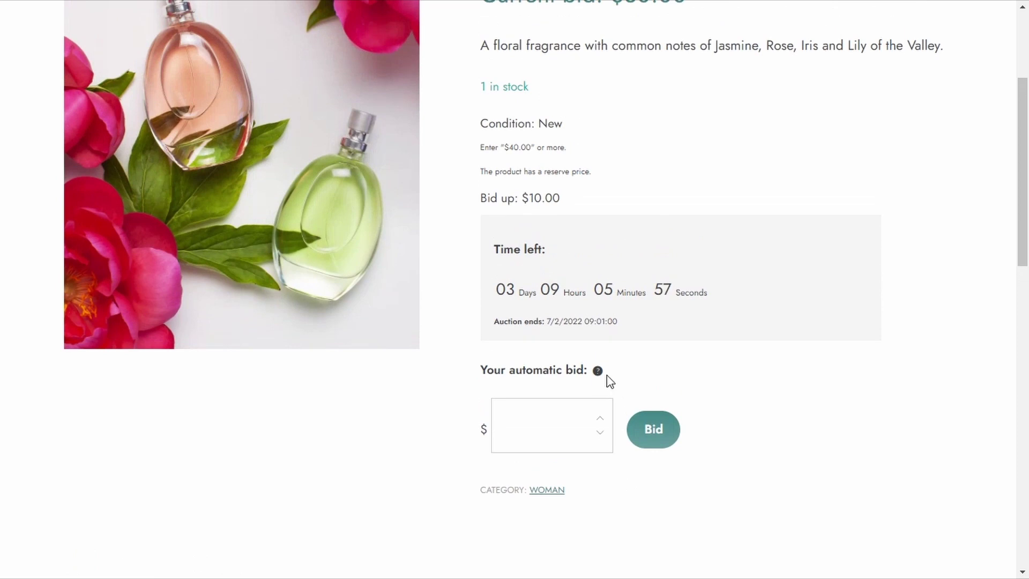
pyautogui.click(518, 435)
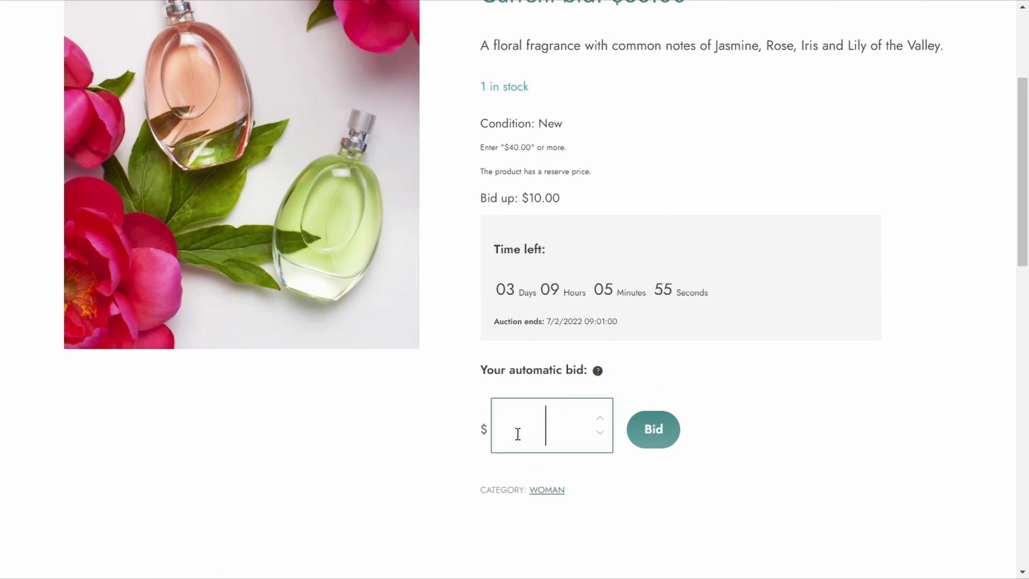
pyautogui.write('35')
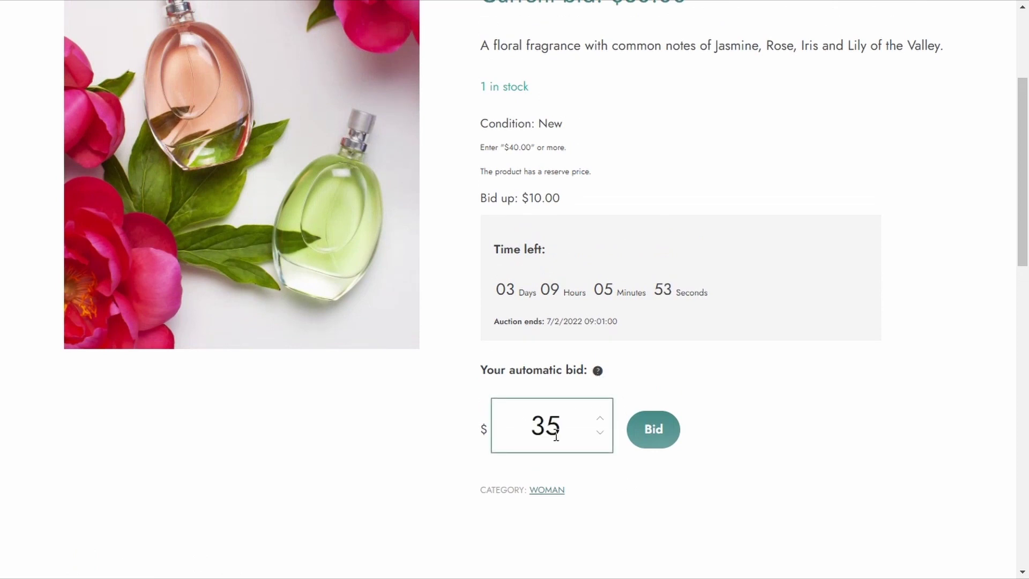
pyautogui.click(663, 436)
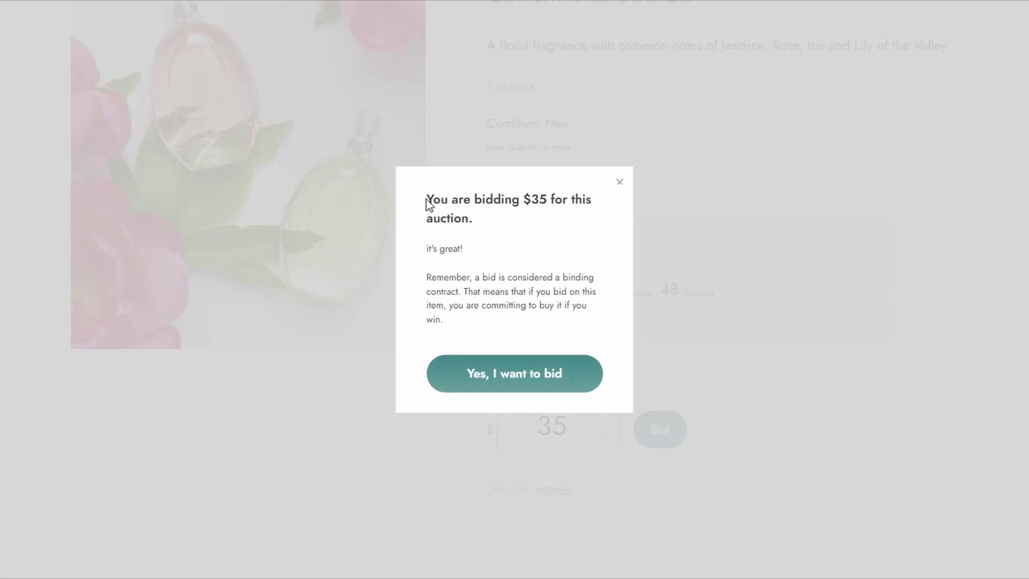
pyautogui.moveTo(428, 201); pyautogui.dragTo(595, 219)
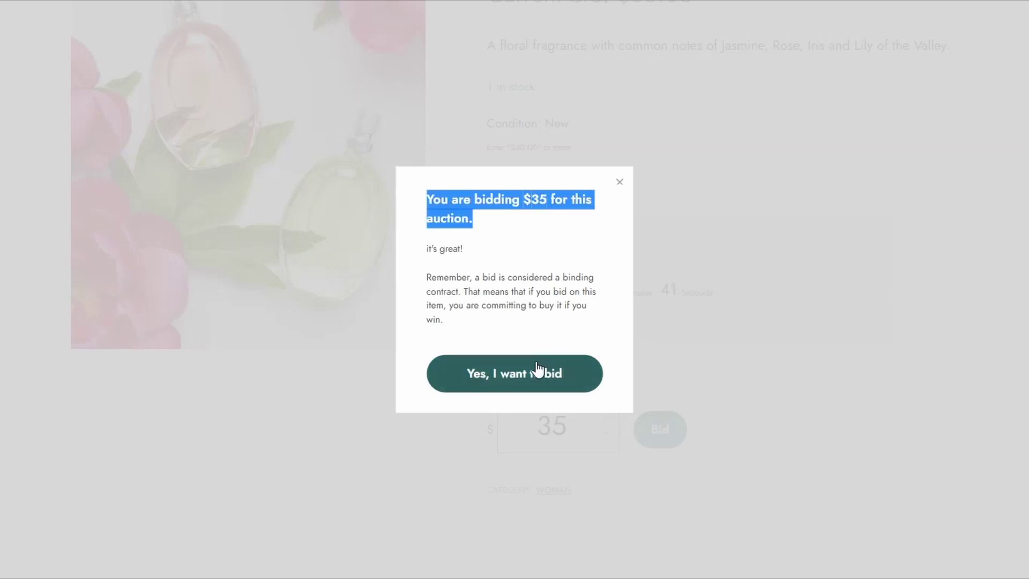
pyautogui.click(514, 377)
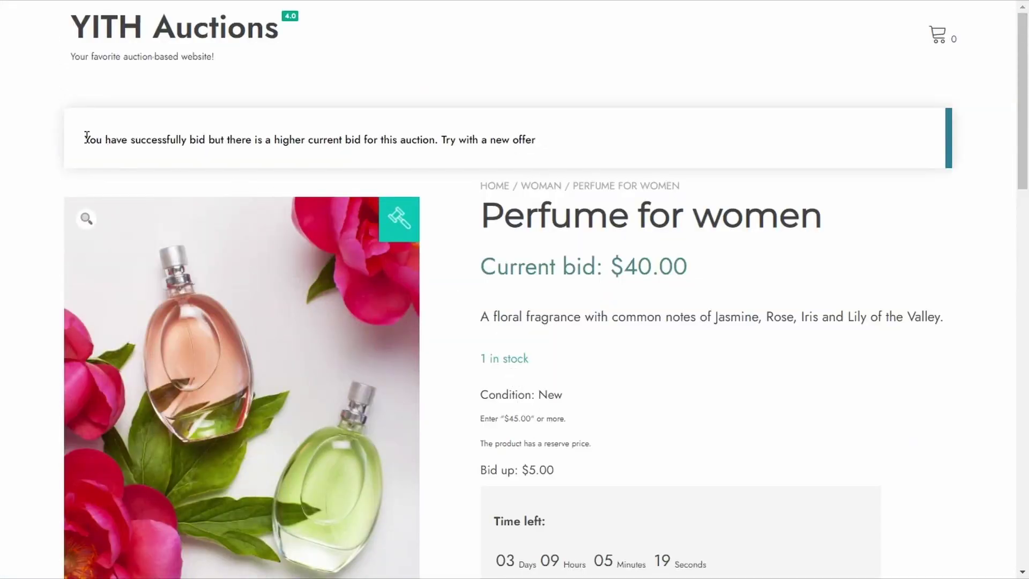
# Read the notice about the $35 bid and examine each entry in the auction's bid history.
pyautogui.moveTo(86, 138); pyautogui.dragTo(532, 141)
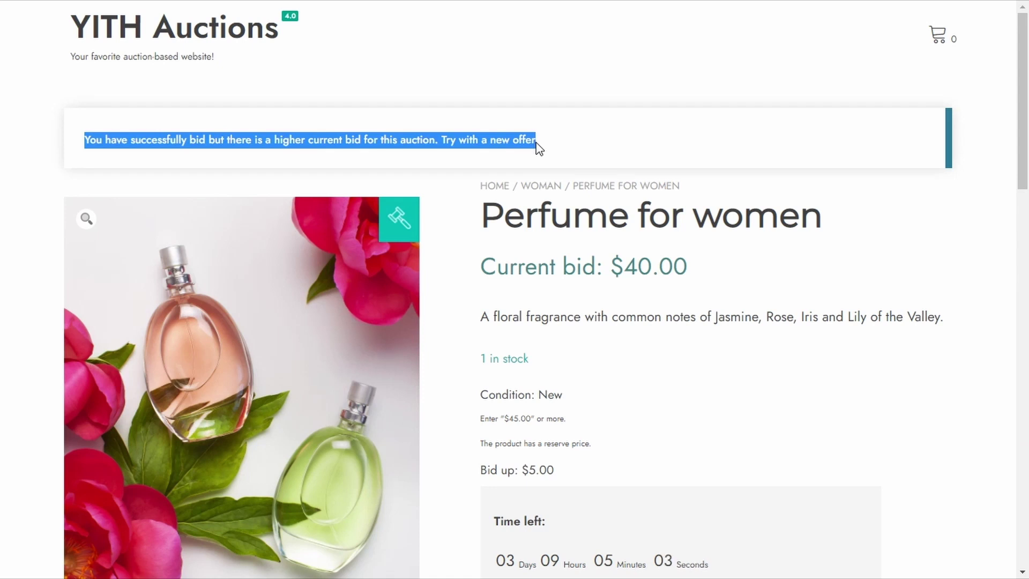
pyautogui.scroll(-2, 538, 148)
pyautogui.scroll(-3, 538, 144)
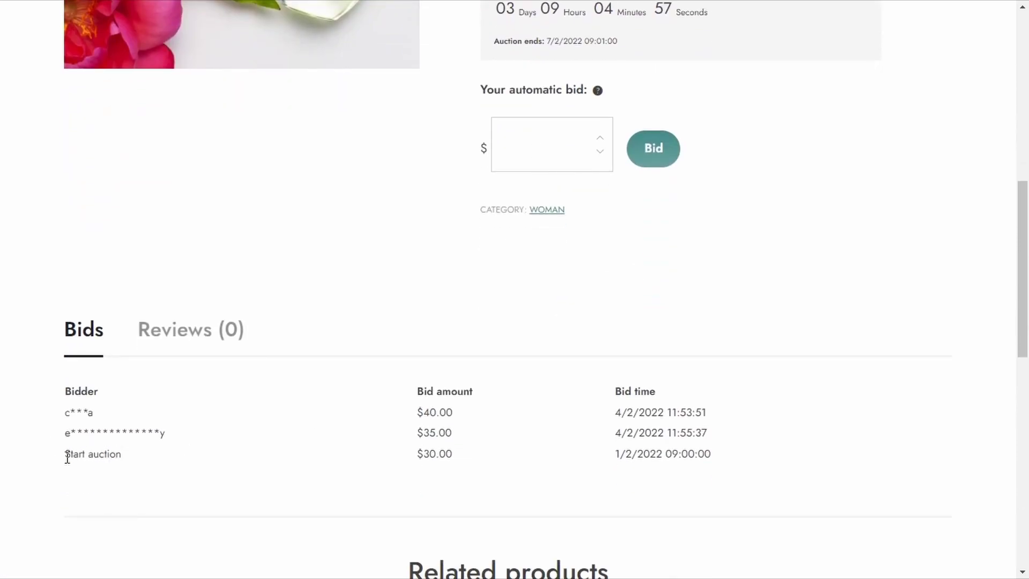
pyautogui.moveTo(66, 454); pyautogui.dragTo(719, 453)
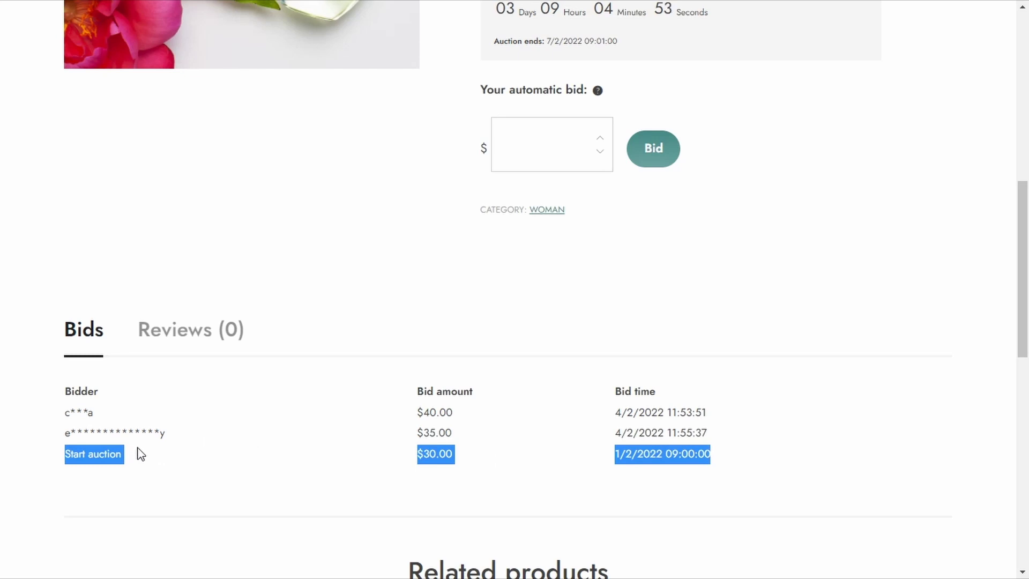
pyautogui.click(92, 448)
pyautogui.moveTo(65, 433); pyautogui.dragTo(479, 439)
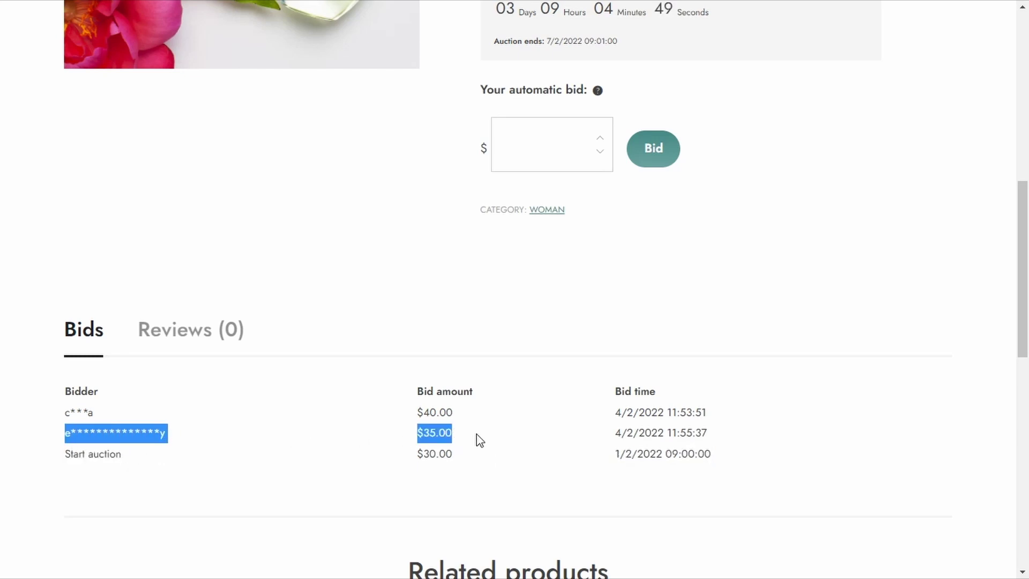
pyautogui.moveTo(62, 414); pyautogui.dragTo(444, 414)
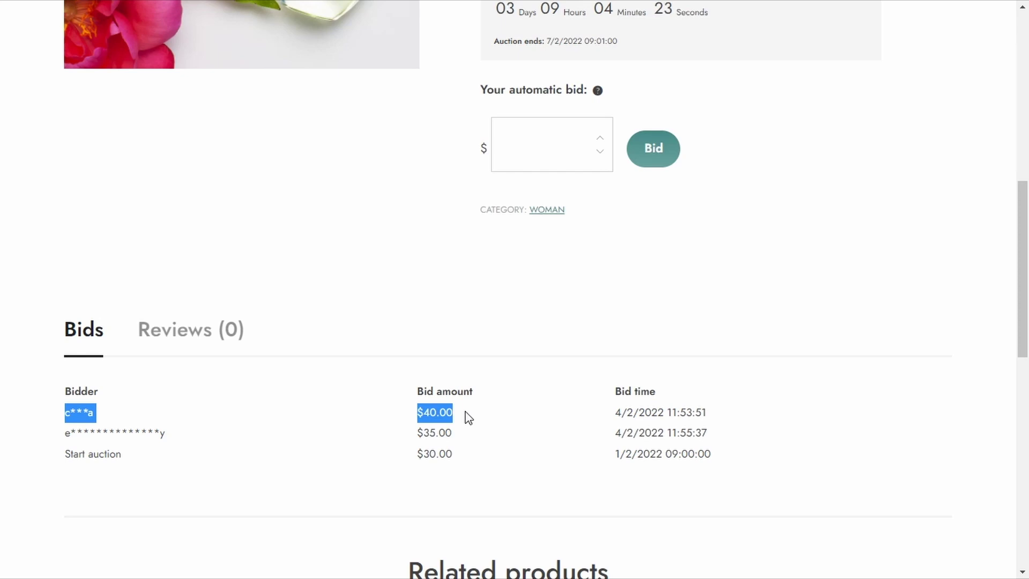
# Place a new automatic bid of $80 on the Perfume for women auction and confirm it.
pyautogui.scroll(3, 468, 418)
pyautogui.scroll(1, 467, 417)
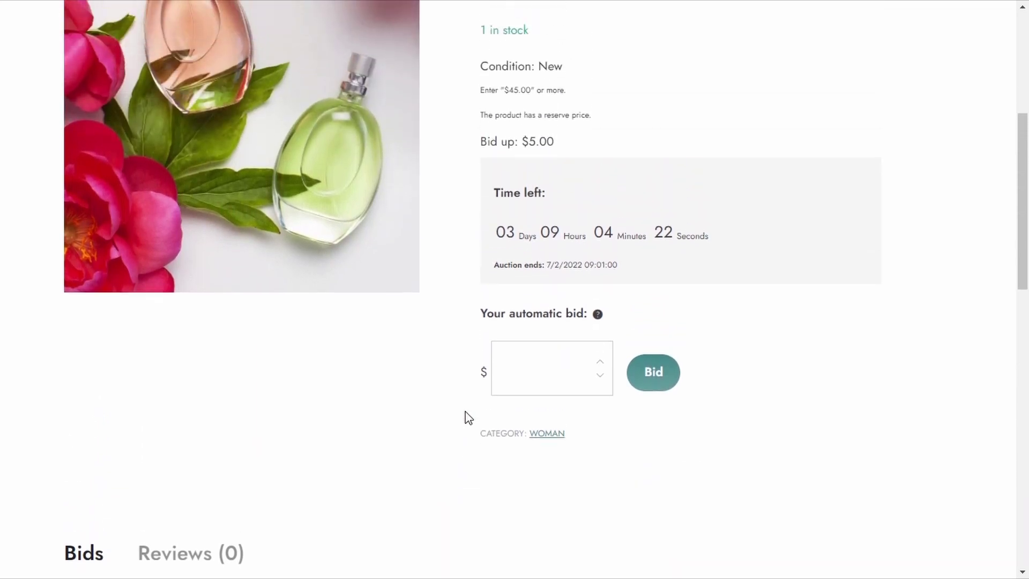
pyautogui.click(540, 367)
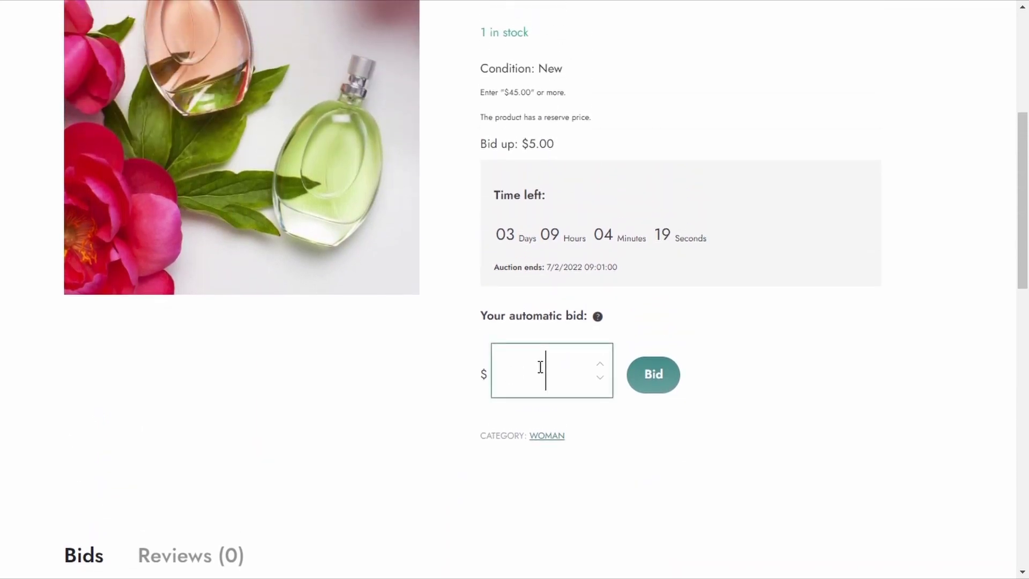
pyautogui.write('80')
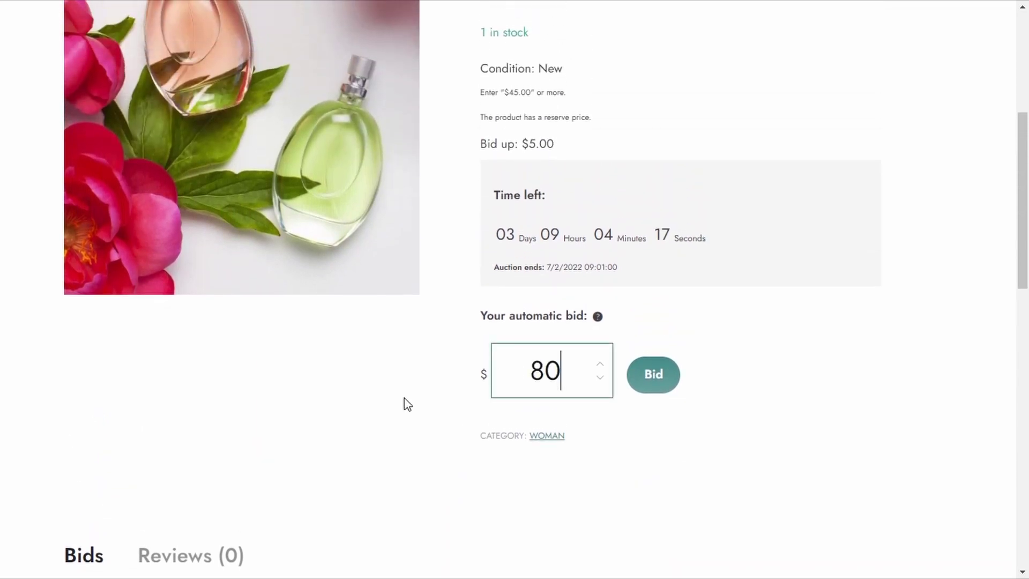
pyautogui.click(659, 373)
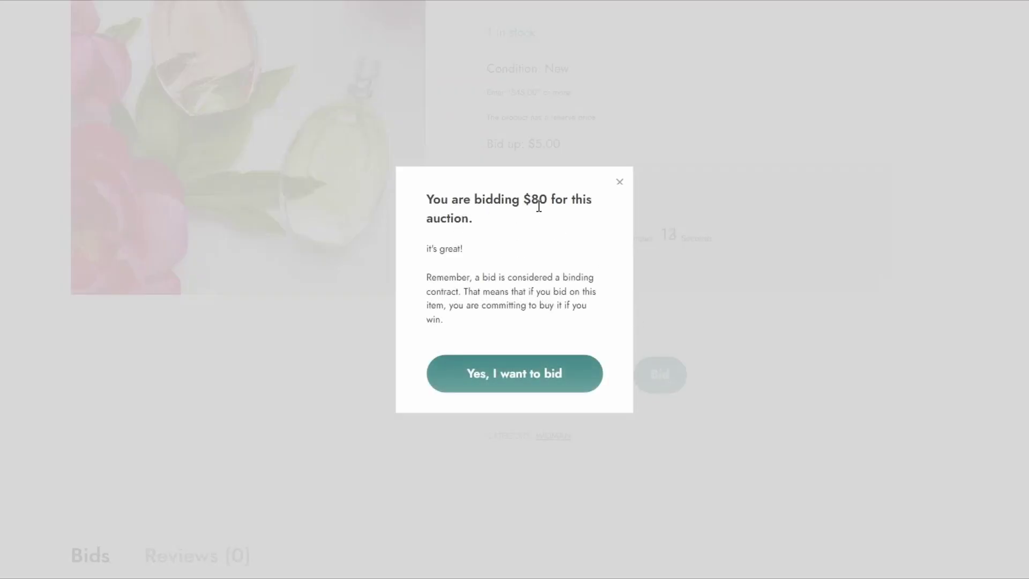
pyautogui.click(518, 384)
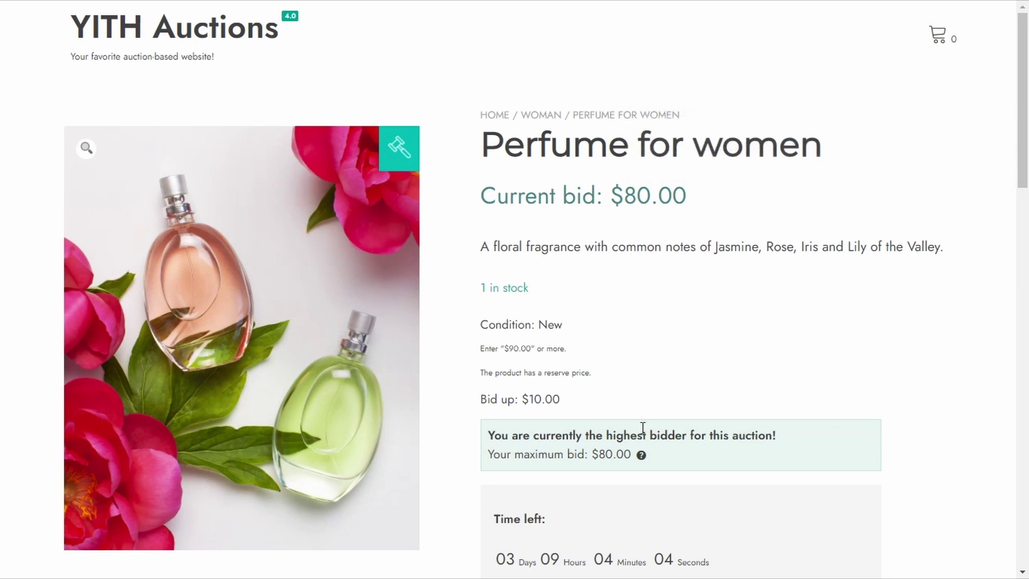
# Review the maximum bid in the highest bidder notice and compare both bidders' latest entries in the bid history.
pyautogui.moveTo(487, 454); pyautogui.dragTo(669, 464)
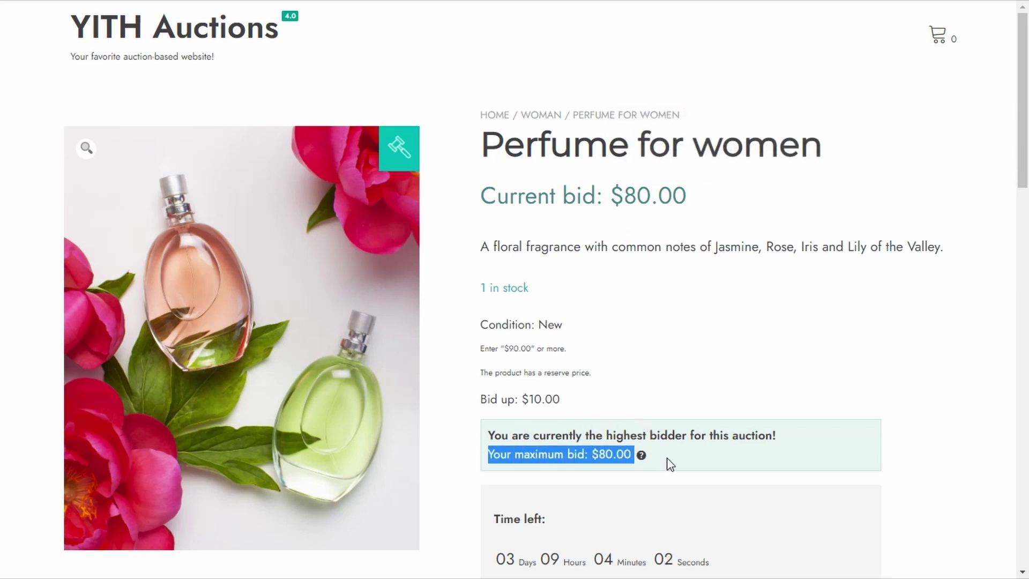
pyautogui.scroll(-8, 676, 444)
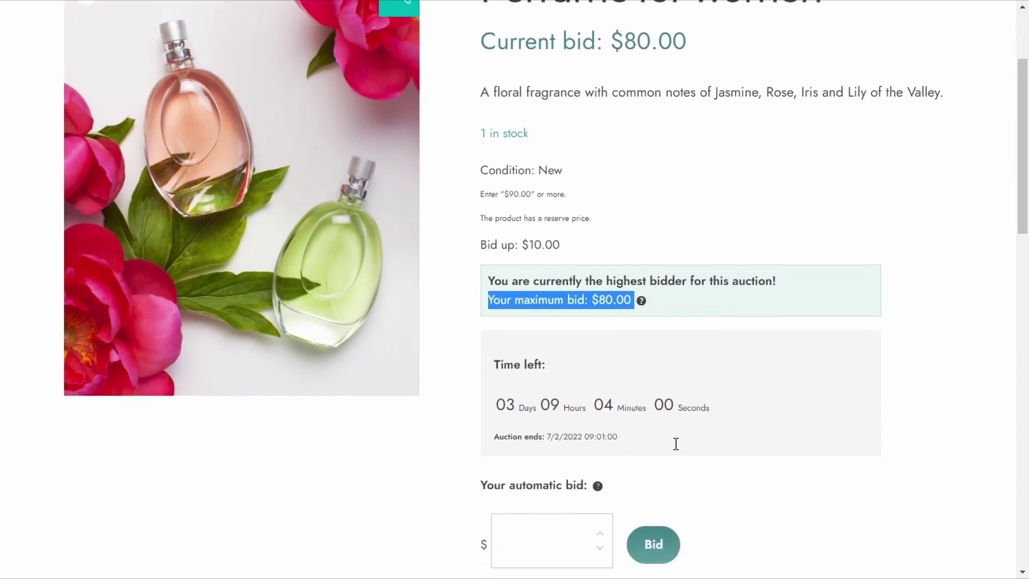
pyautogui.scroll(-2, 677, 452)
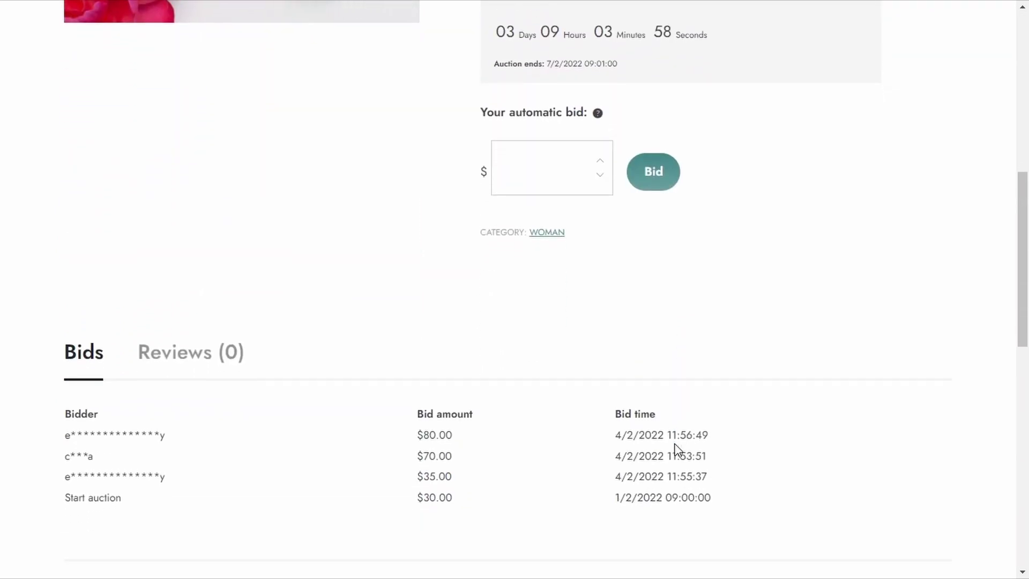
pyautogui.moveTo(65, 456); pyautogui.dragTo(455, 459)
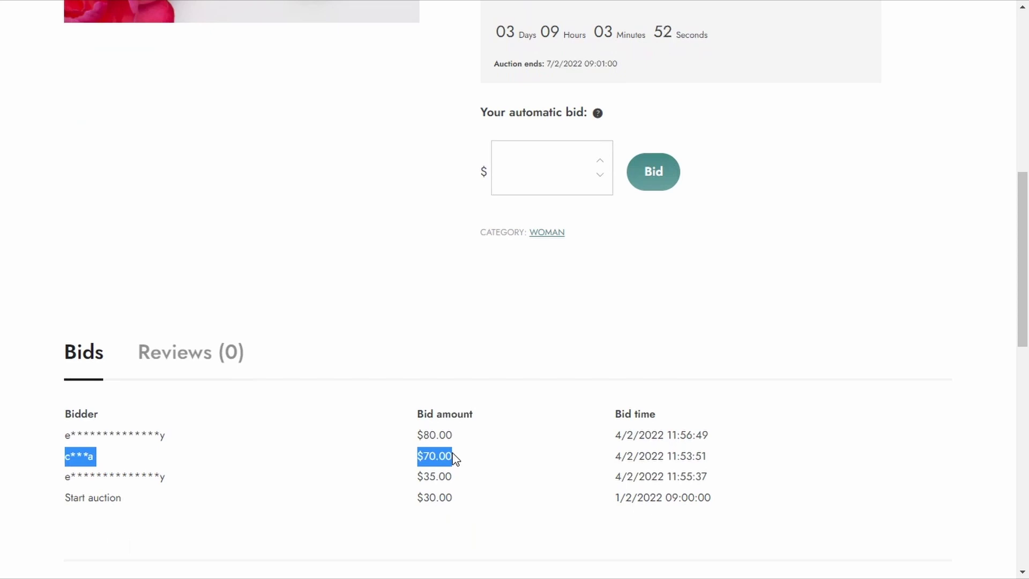
pyautogui.click(67, 431)
pyautogui.moveTo(67, 431); pyautogui.dragTo(467, 441)
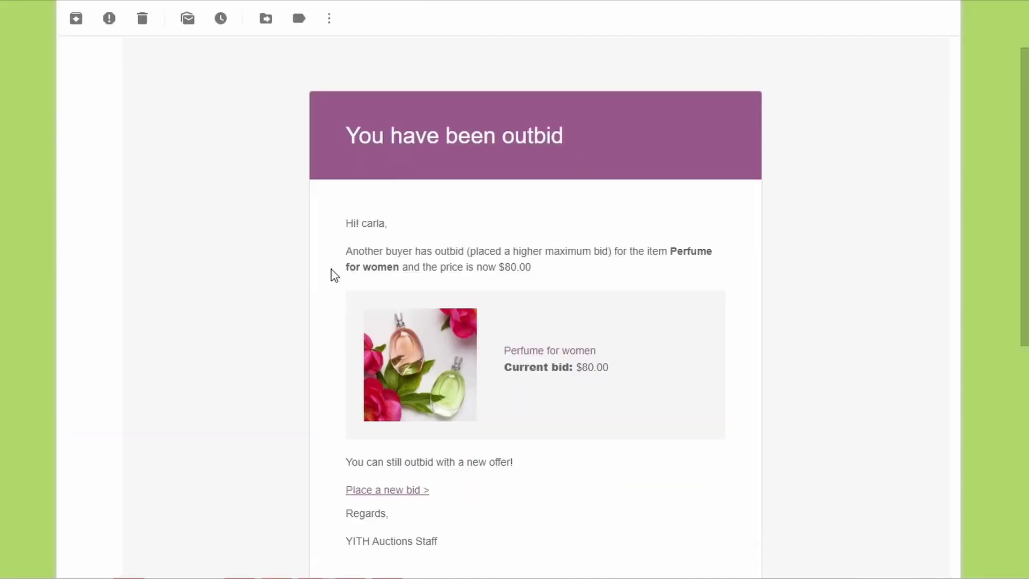
# Read the outbid notification email for Perfume for women, from its heading to the invitation to make a new offer.
pyautogui.moveTo(336, 135); pyautogui.dragTo(564, 137)
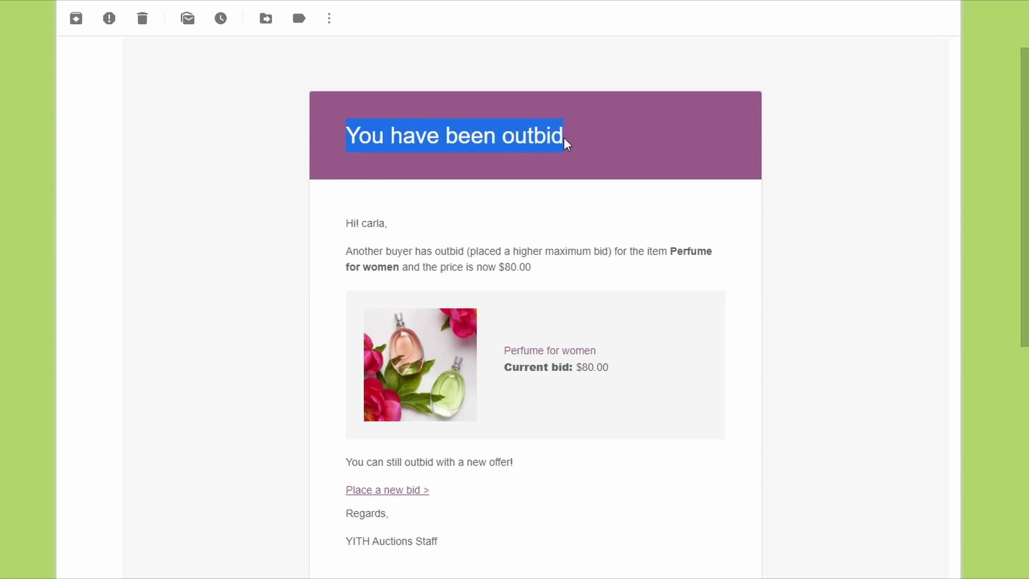
pyautogui.moveTo(341, 252); pyautogui.dragTo(600, 267)
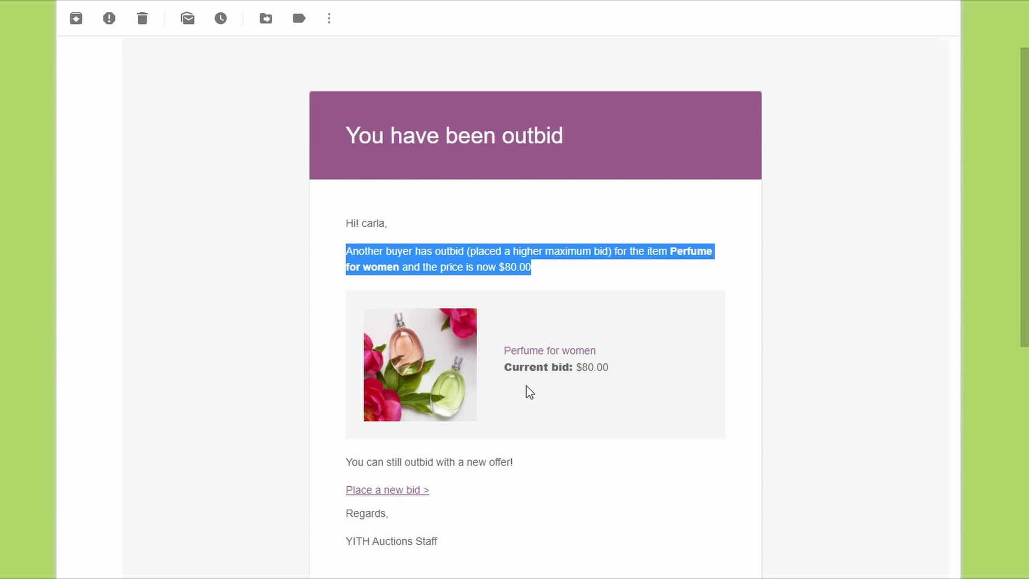
pyautogui.scroll(-1, 558, 396)
pyautogui.scroll(-1, 558, 396)
pyautogui.moveTo(341, 314); pyautogui.dragTo(518, 315)
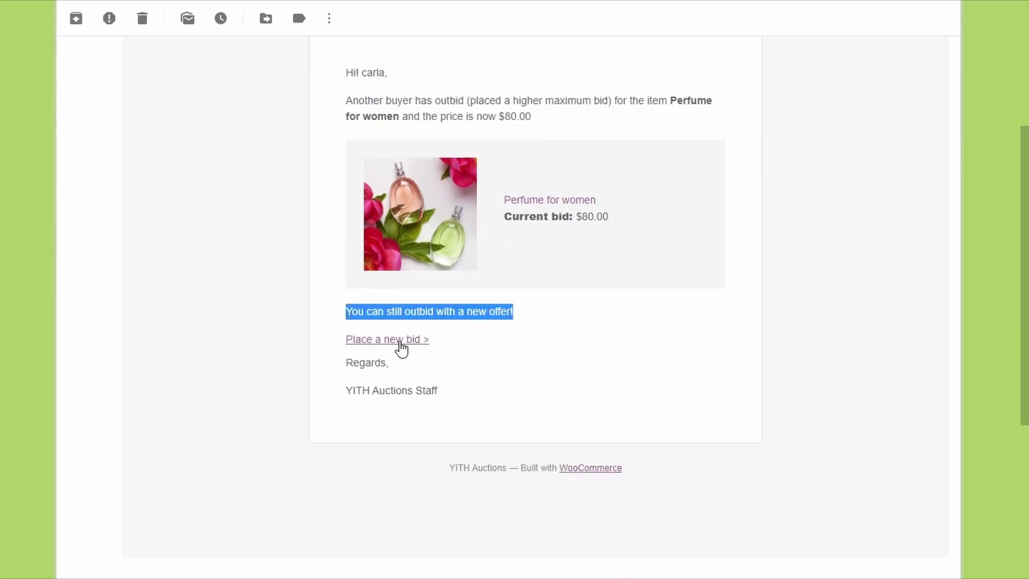